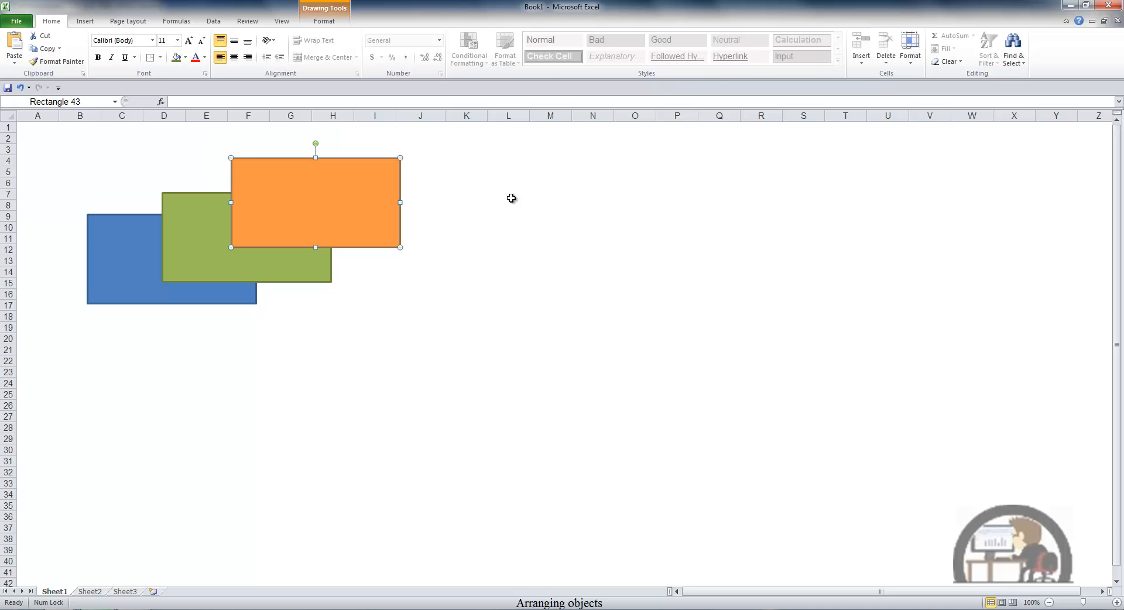
Bring the blue rectangle forward two levels, past the green and orange rectangles
click(324, 22)
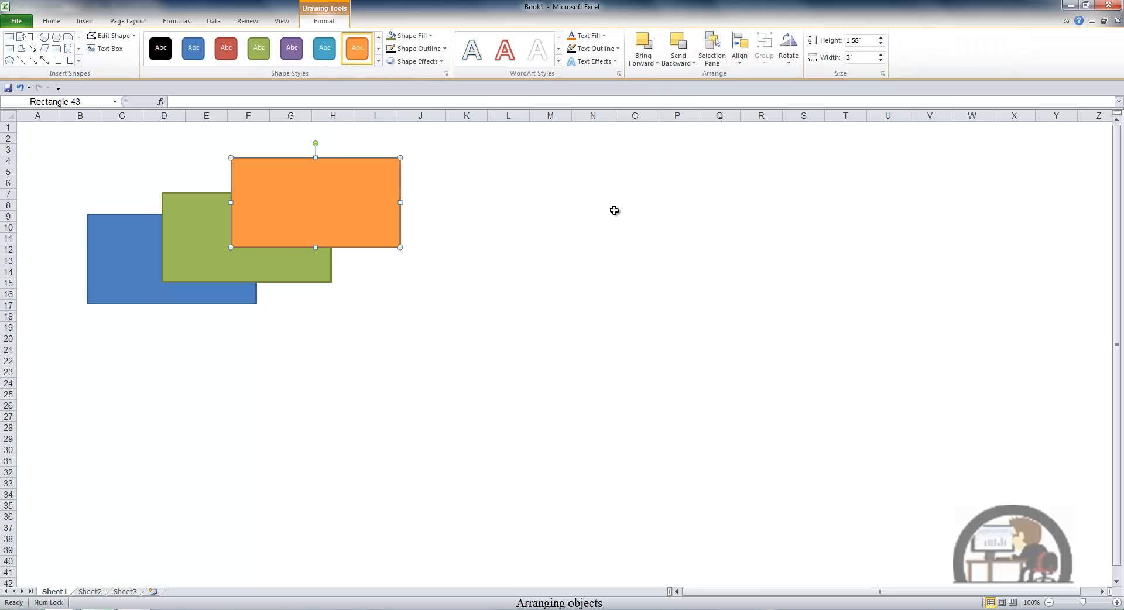
click(123, 241)
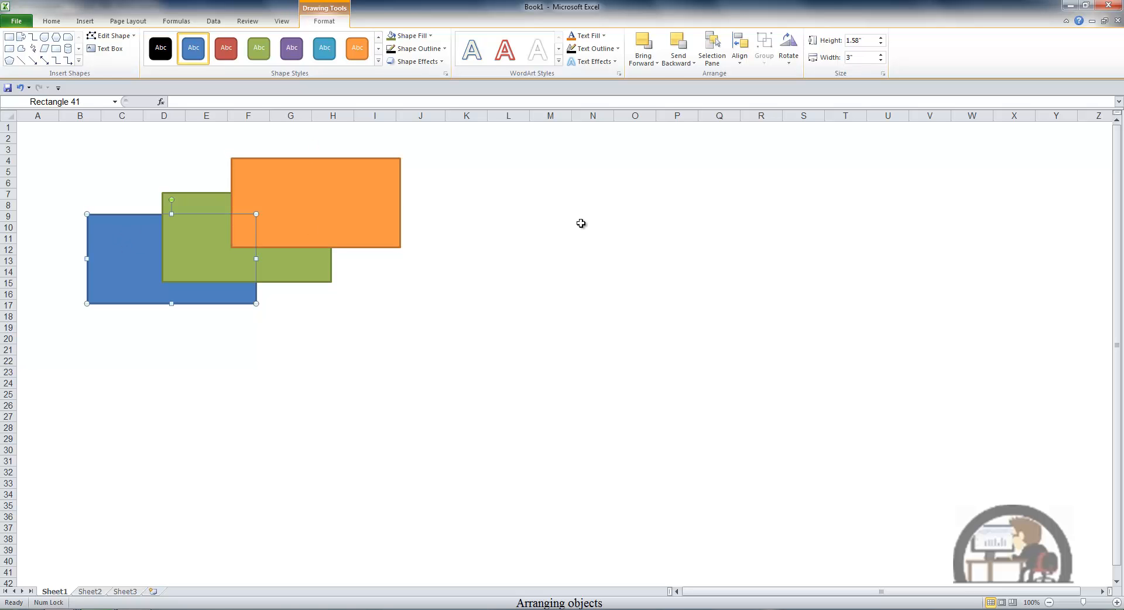
click(656, 63)
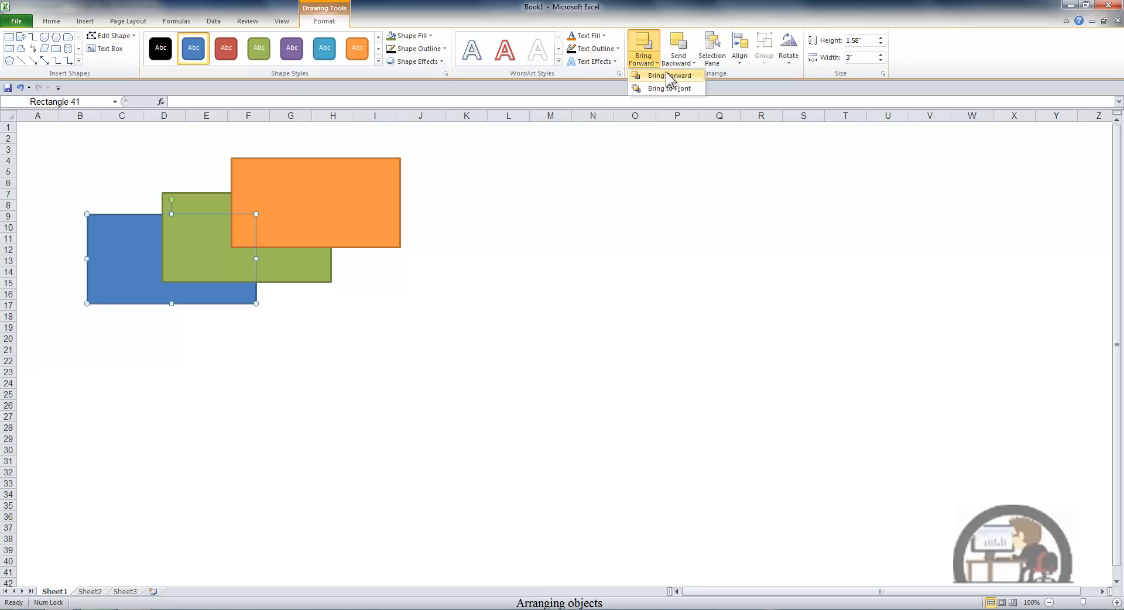
click(671, 75)
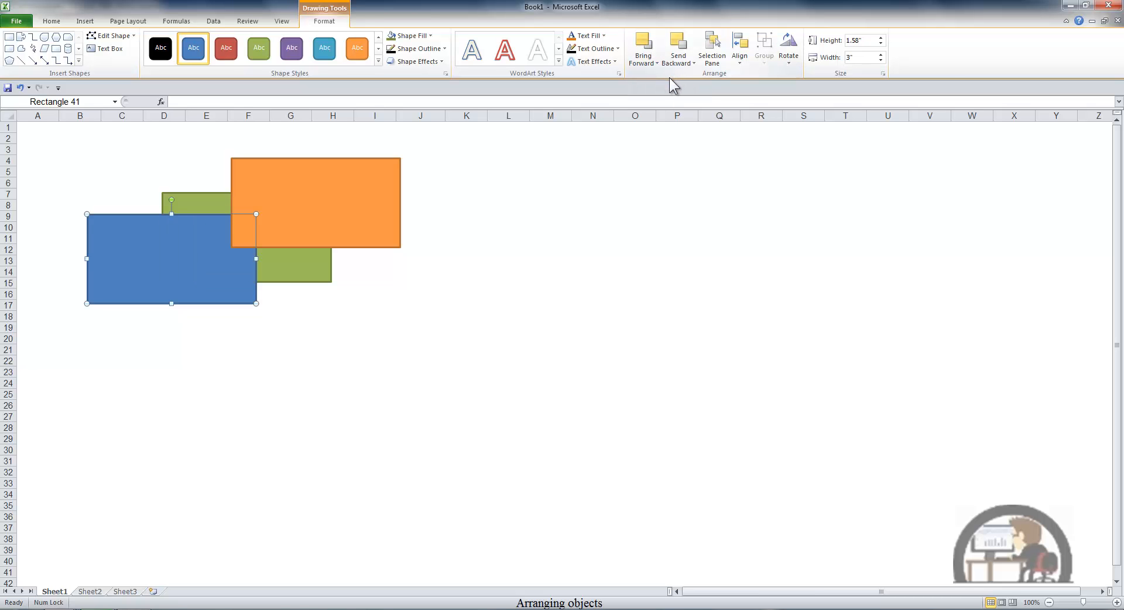
click(654, 61)
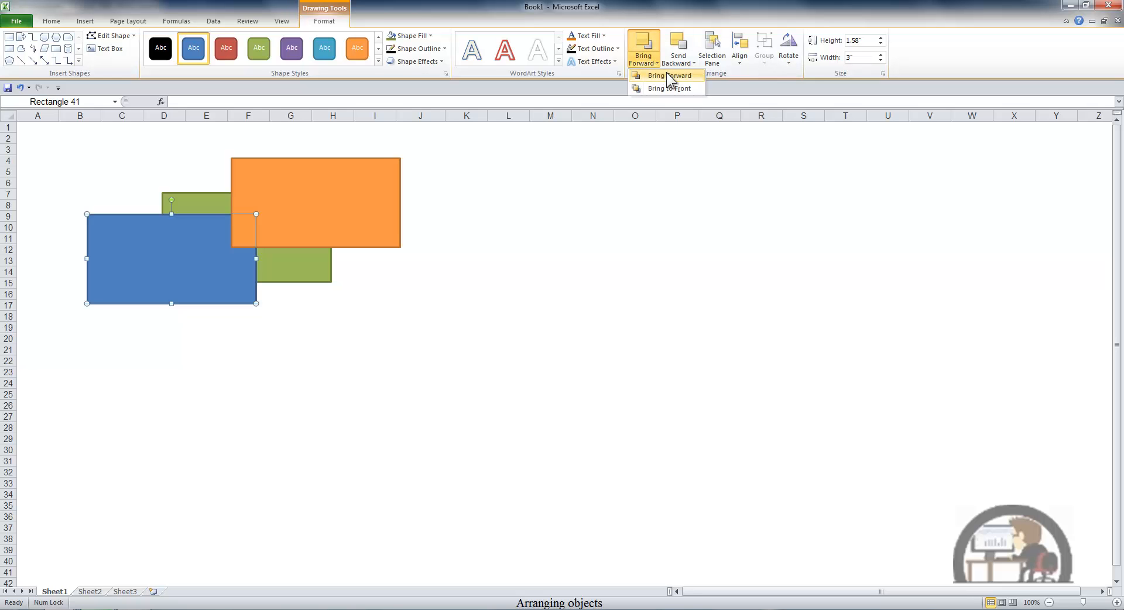
click(671, 76)
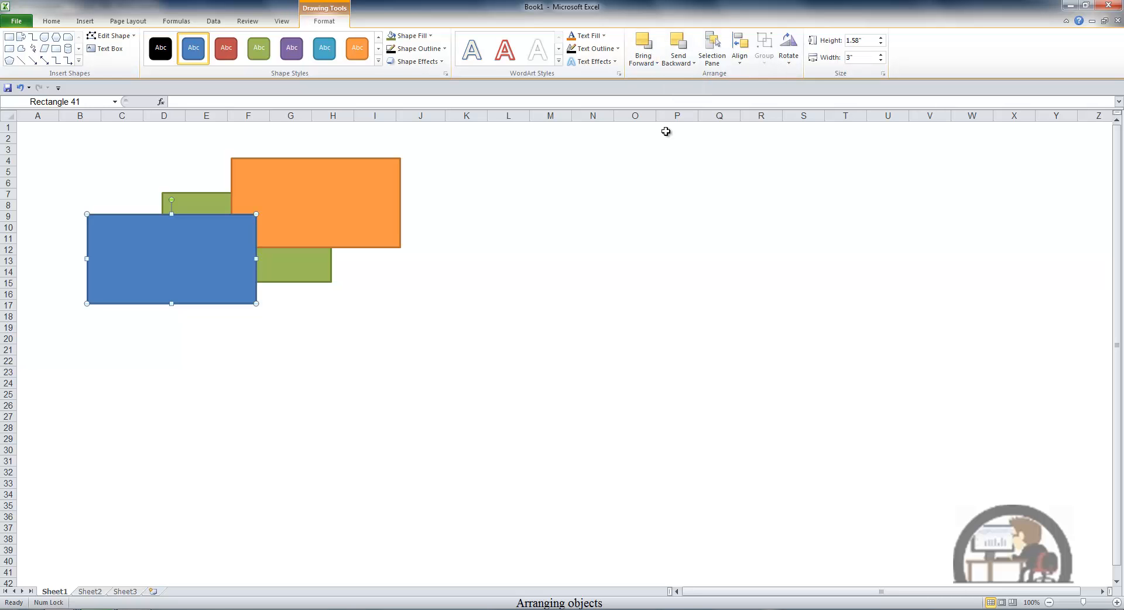
Send the blue rectangle backward two levels, behind the orange and green rectangles
click(678, 61)
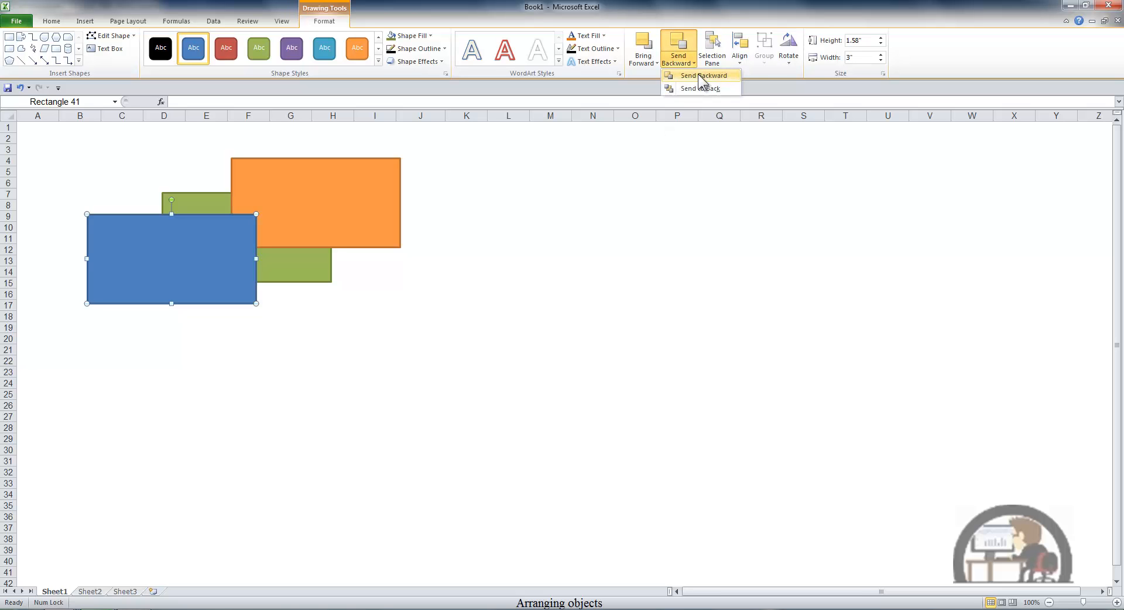
click(698, 75)
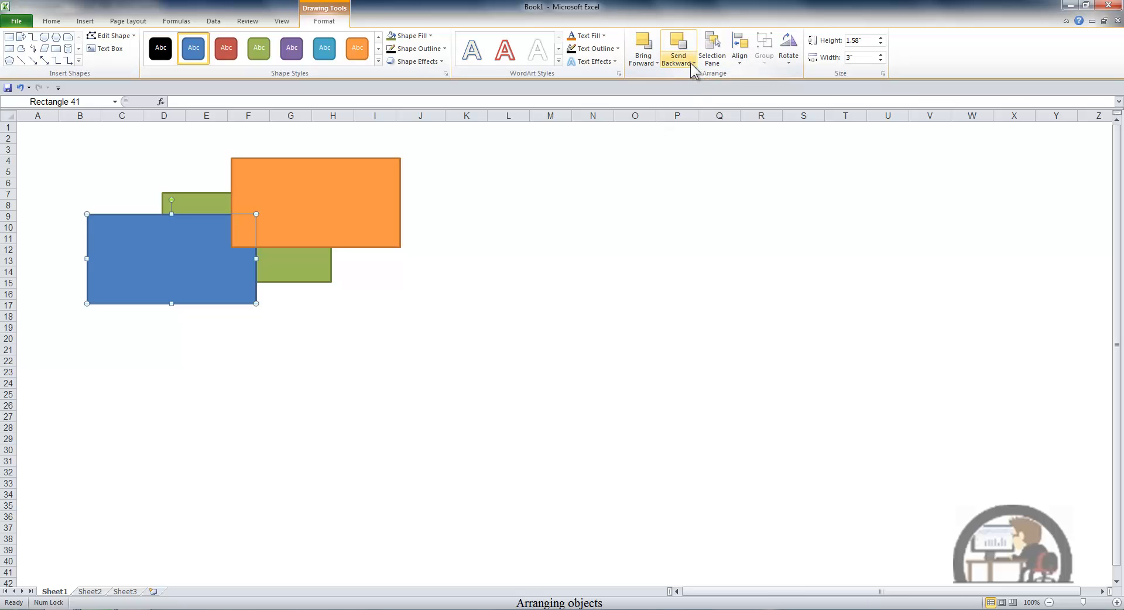
click(690, 62)
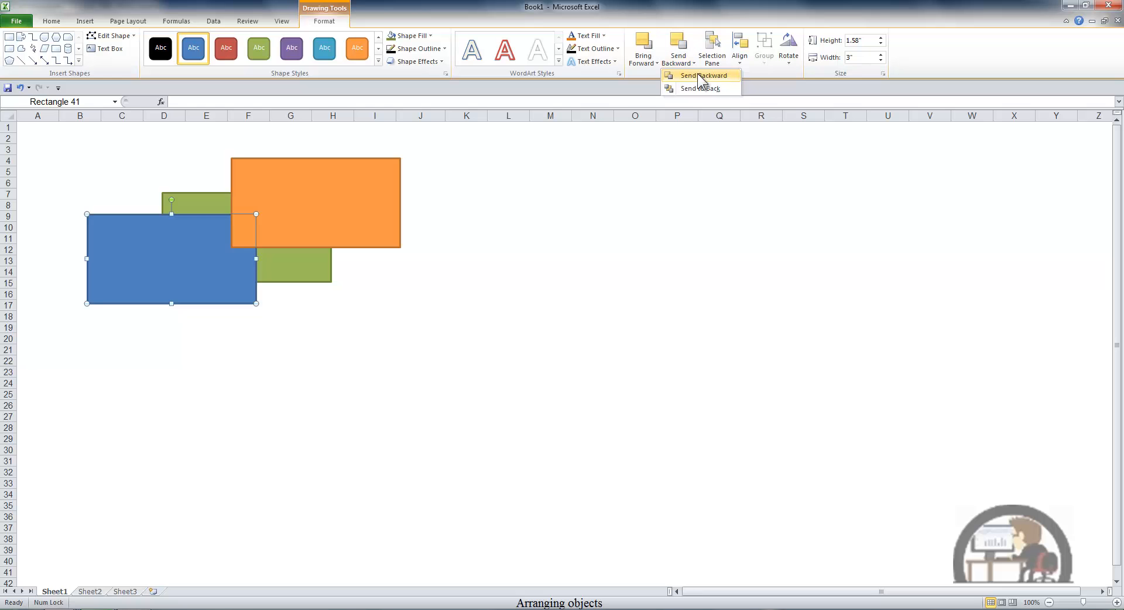
click(698, 75)
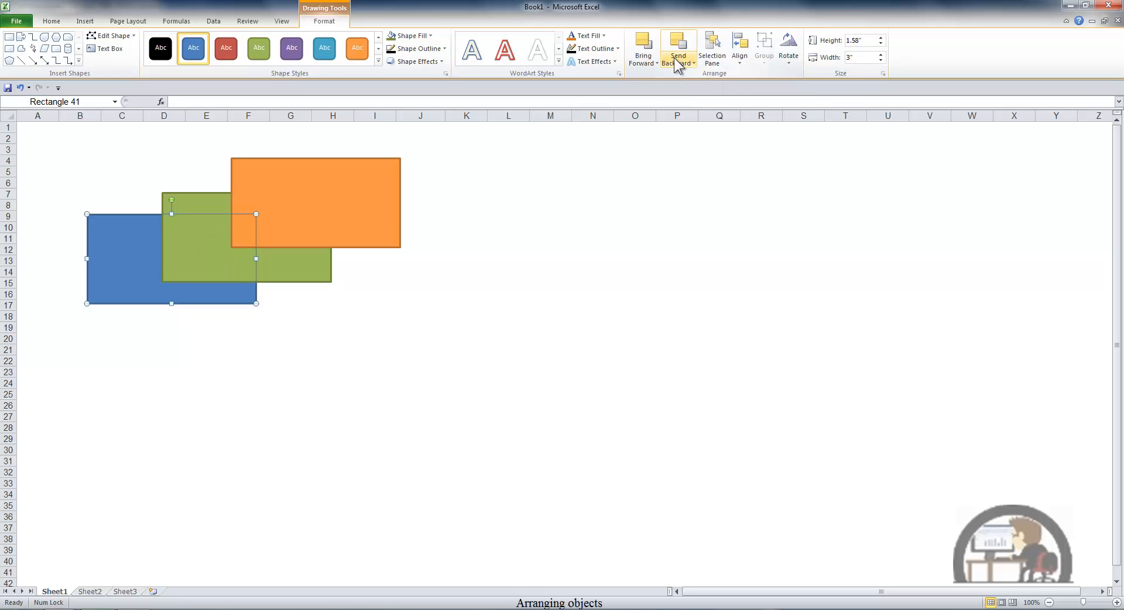
Bring the blue rectangle to the front of the stack in one operation, and send it all the way to the back again
click(648, 59)
click(670, 89)
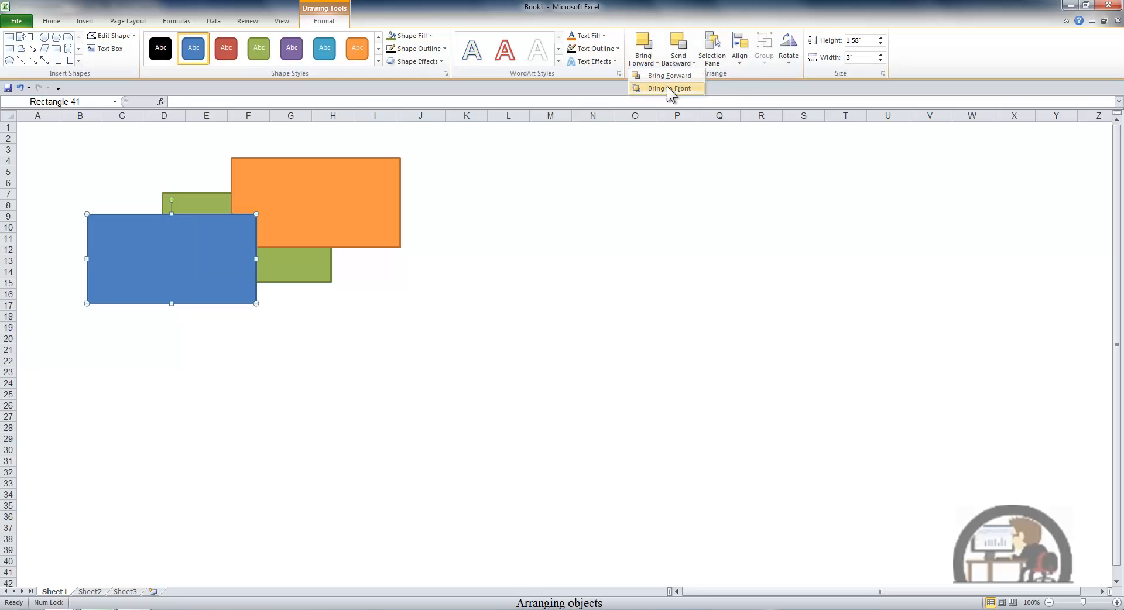
click(689, 58)
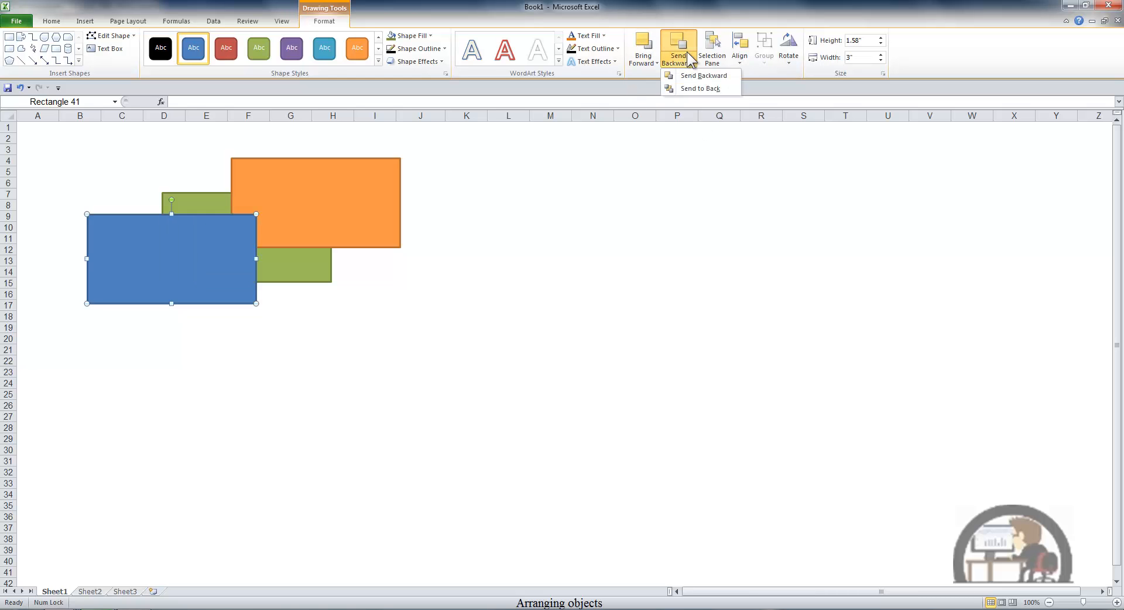
click(697, 89)
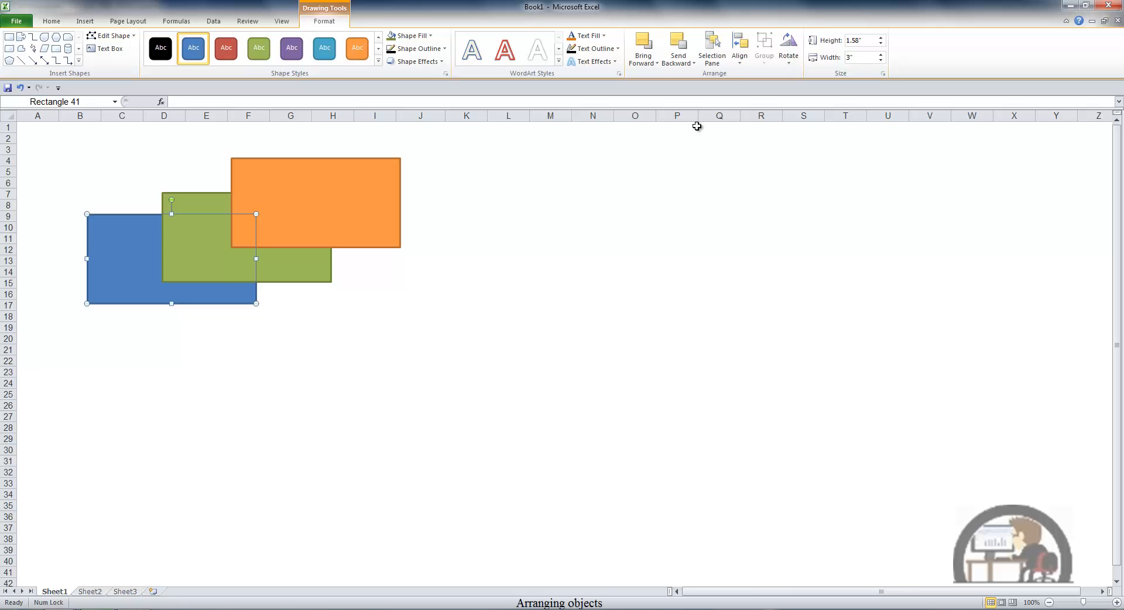
Show the Selection and Visibility list and reorder the blue rectangle two places up, then two places back down
click(717, 63)
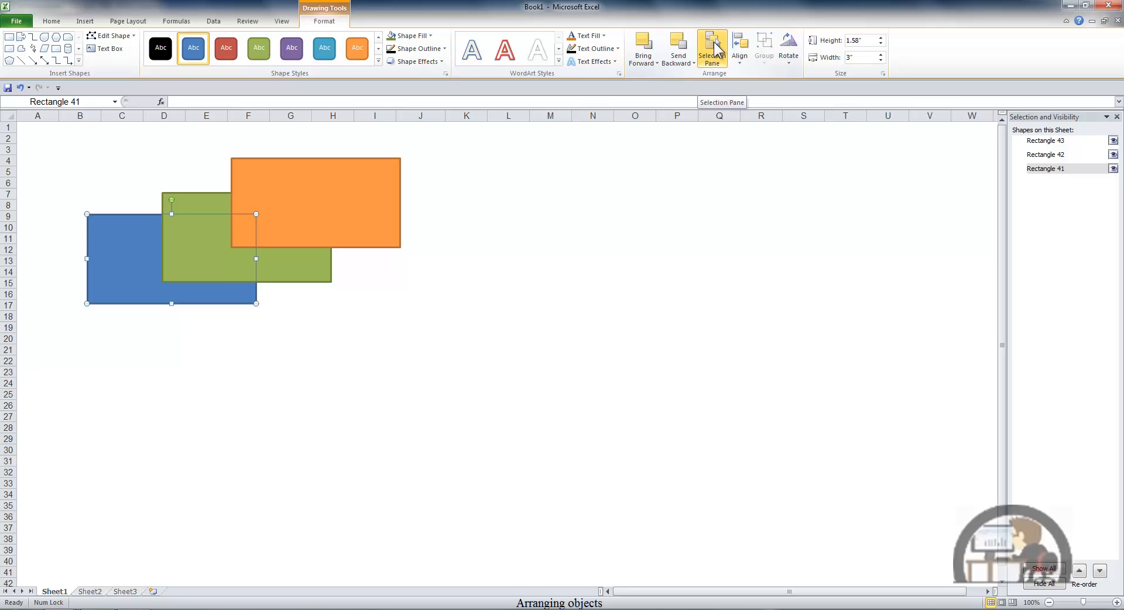
click(1080, 571)
click(1080, 571)
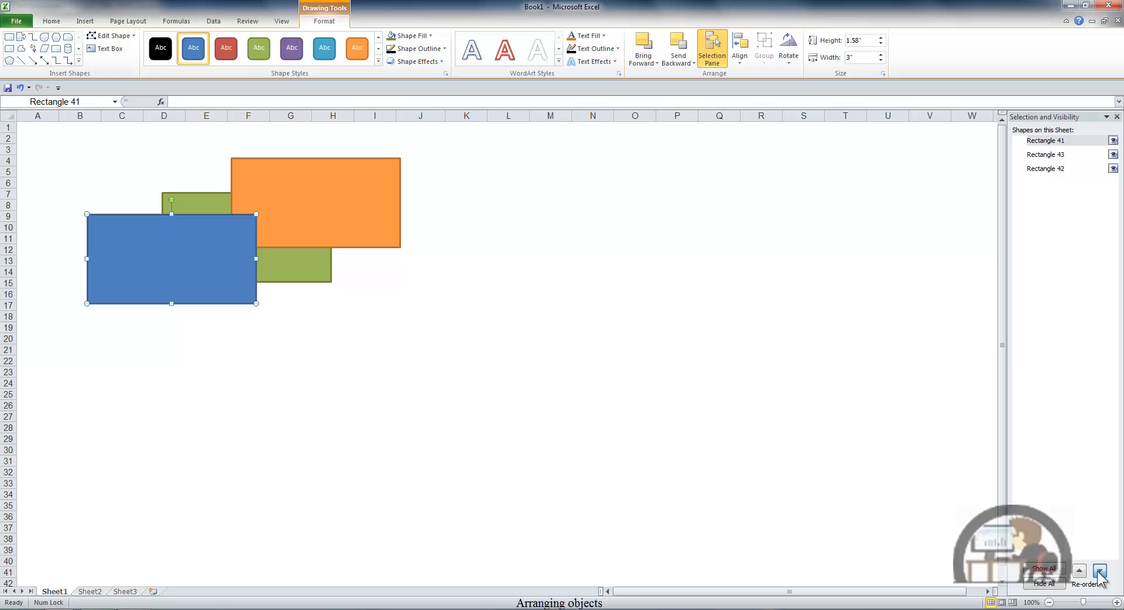
click(1100, 571)
click(1100, 571)
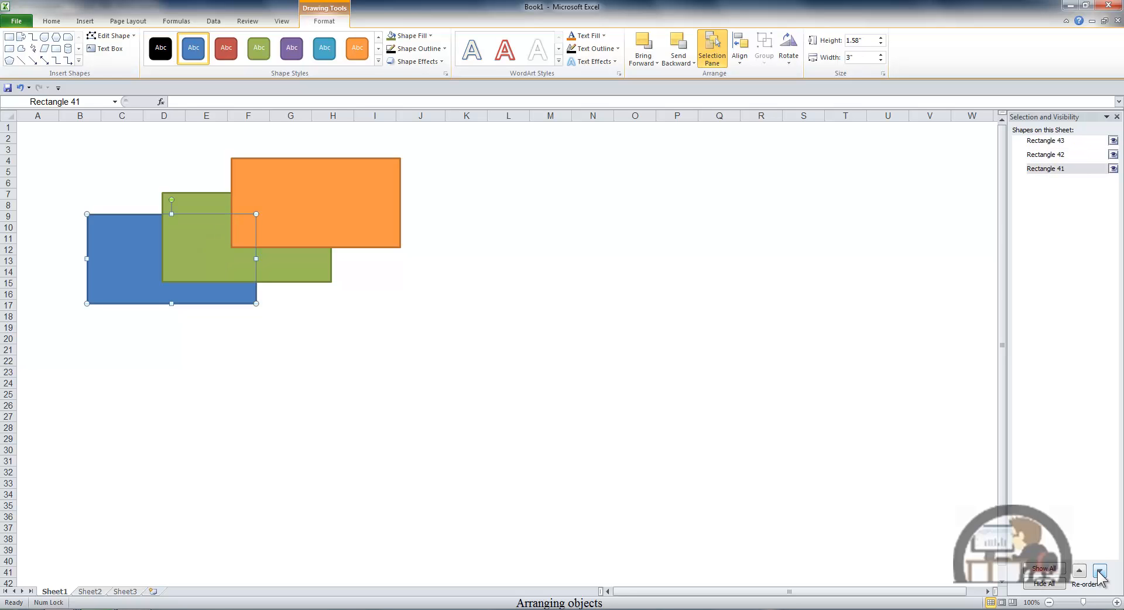
From the list of shapes, select the green and orange rectangles individually, and extend the selection to all three rectangles
click(1050, 154)
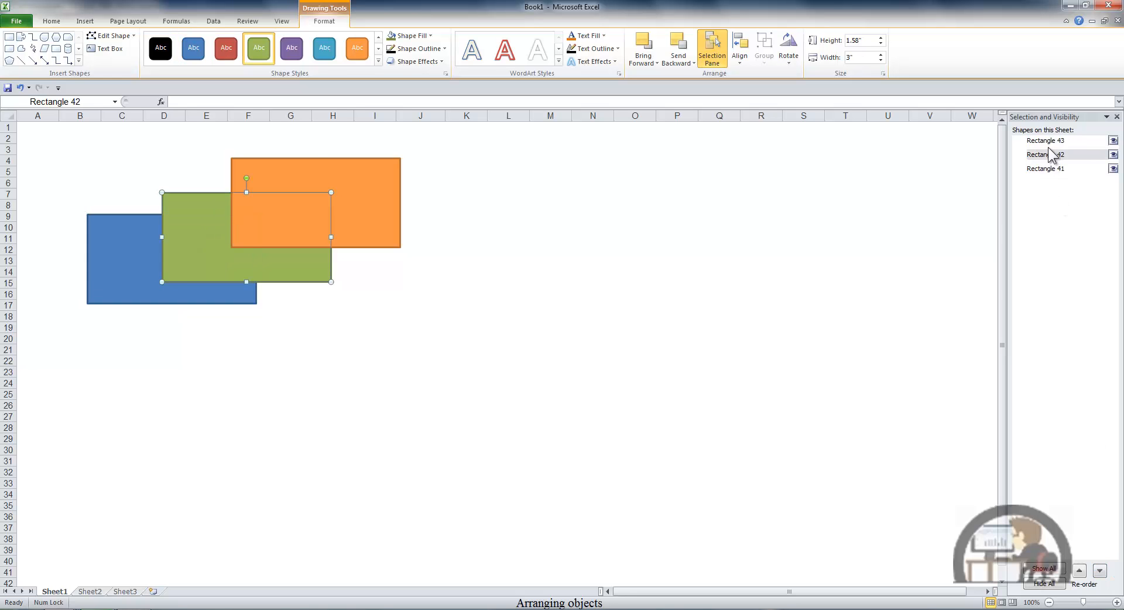
click(1049, 141)
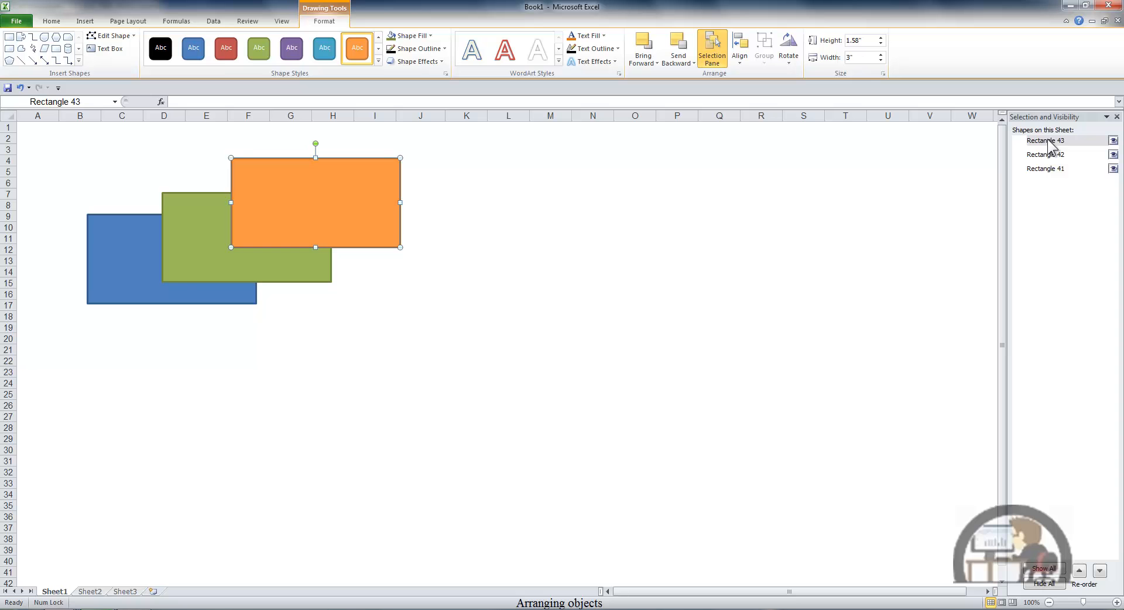
key(ctrl)
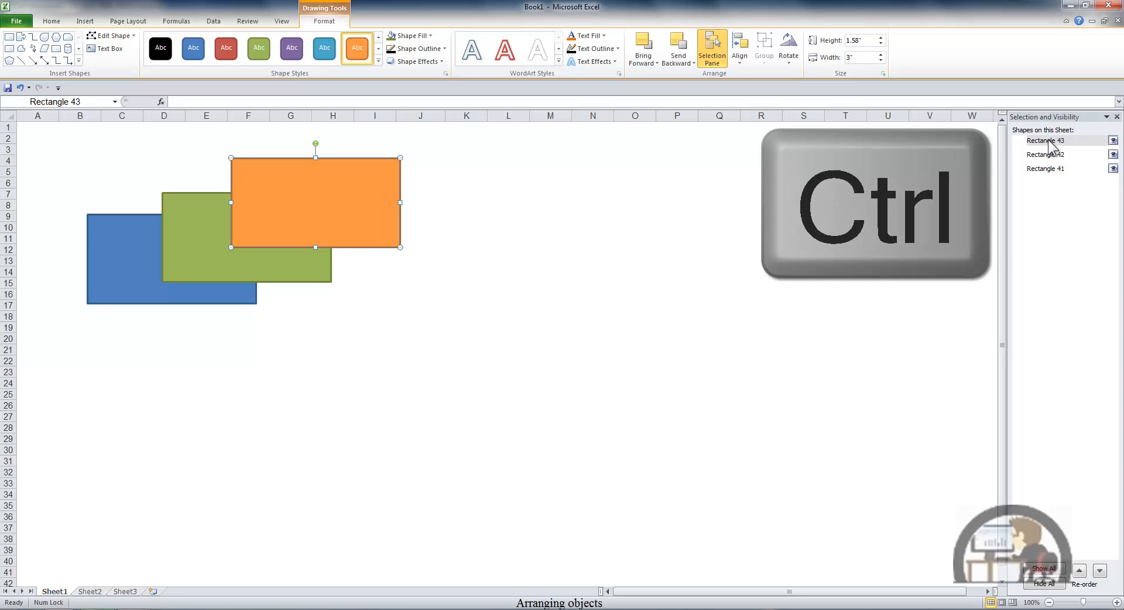
ctrl+click(1053, 156)
ctrl+click(1054, 169)
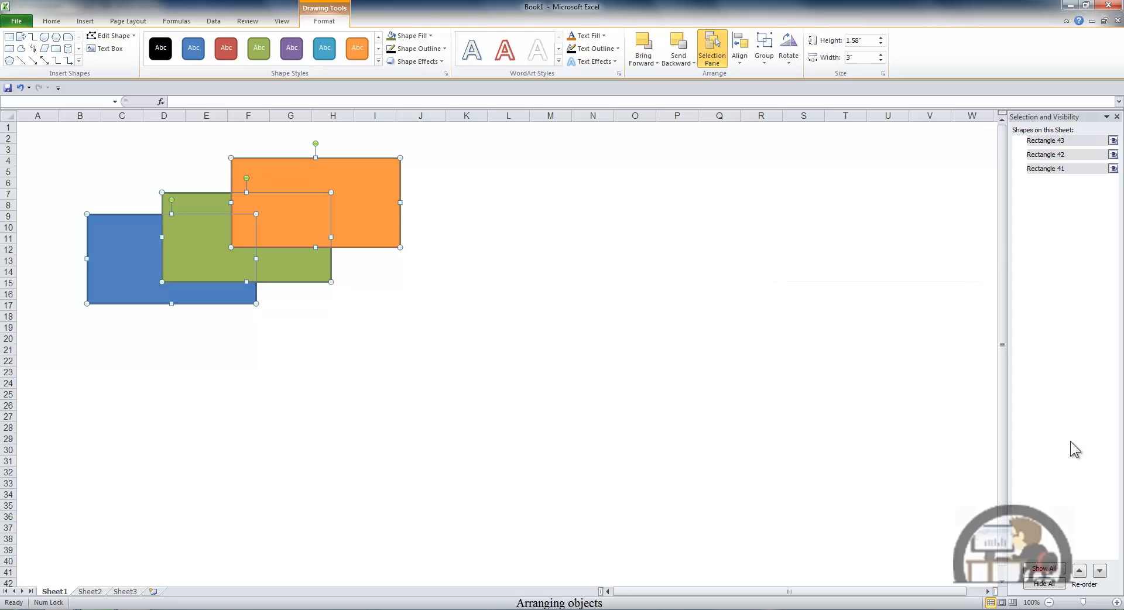
Hide all shapes on the sheet, and make the blue, green and orange rectangles visible again one by one
click(1044, 584)
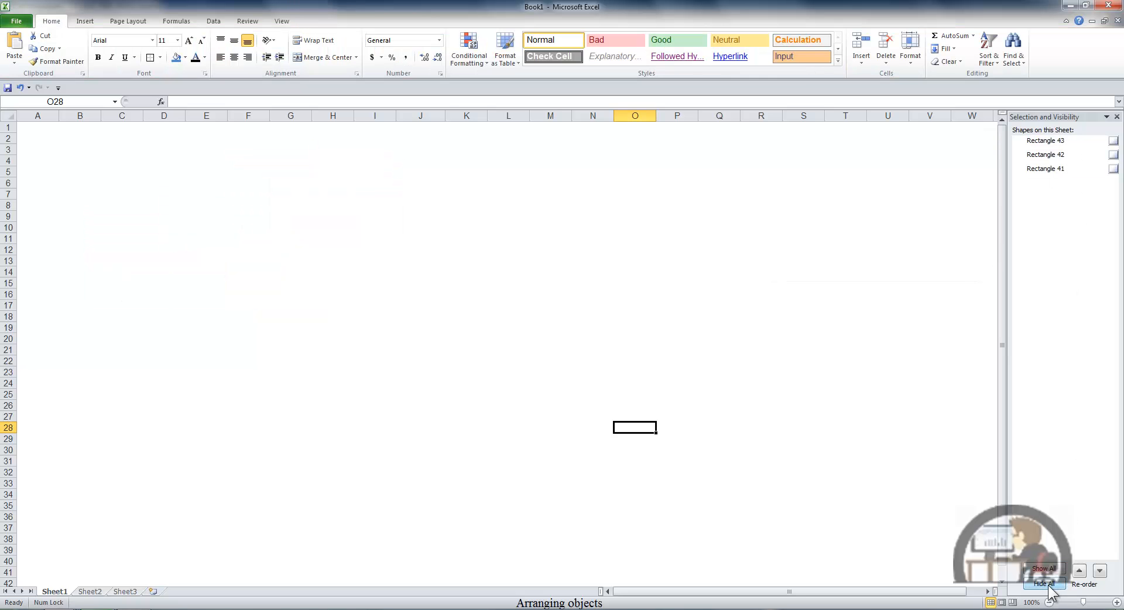
click(1048, 171)
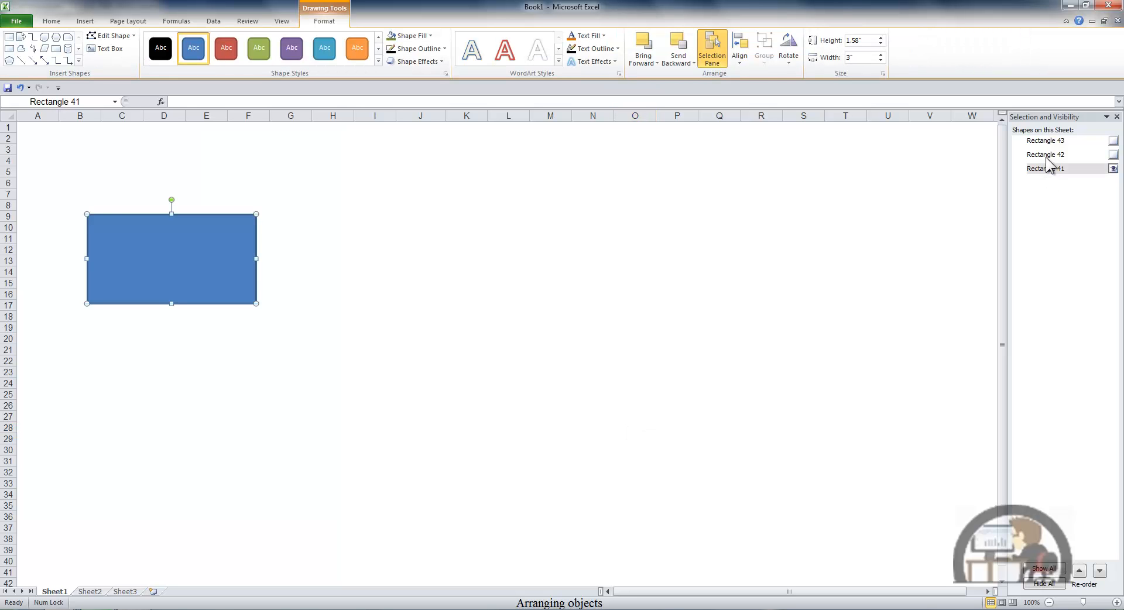
click(1048, 155)
click(1047, 143)
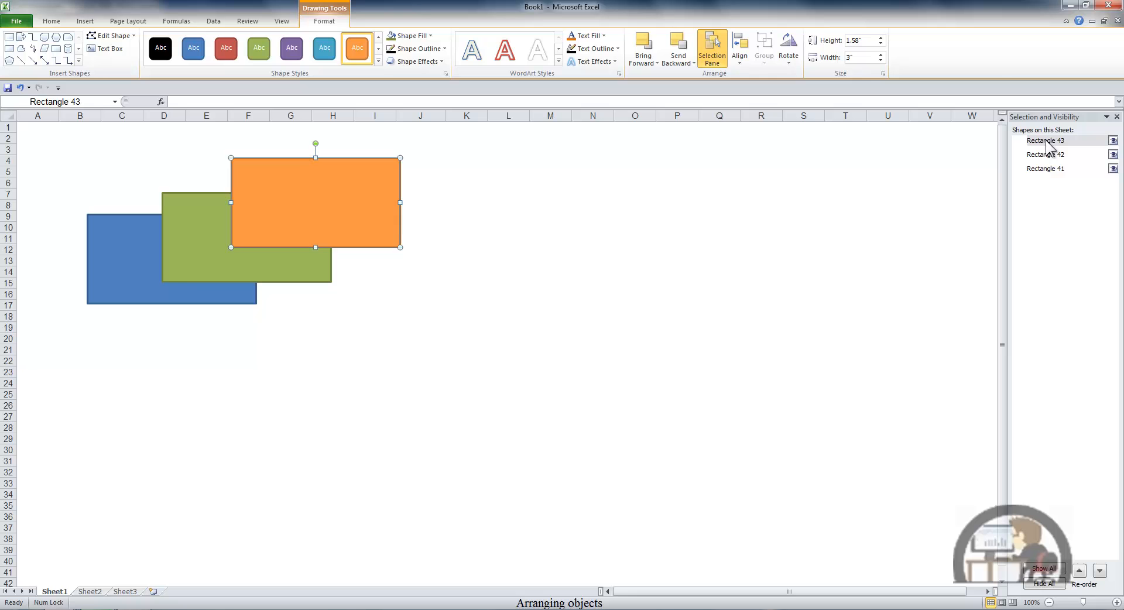
Hide the orange and green rectangles individually, and make both visible again
click(1113, 142)
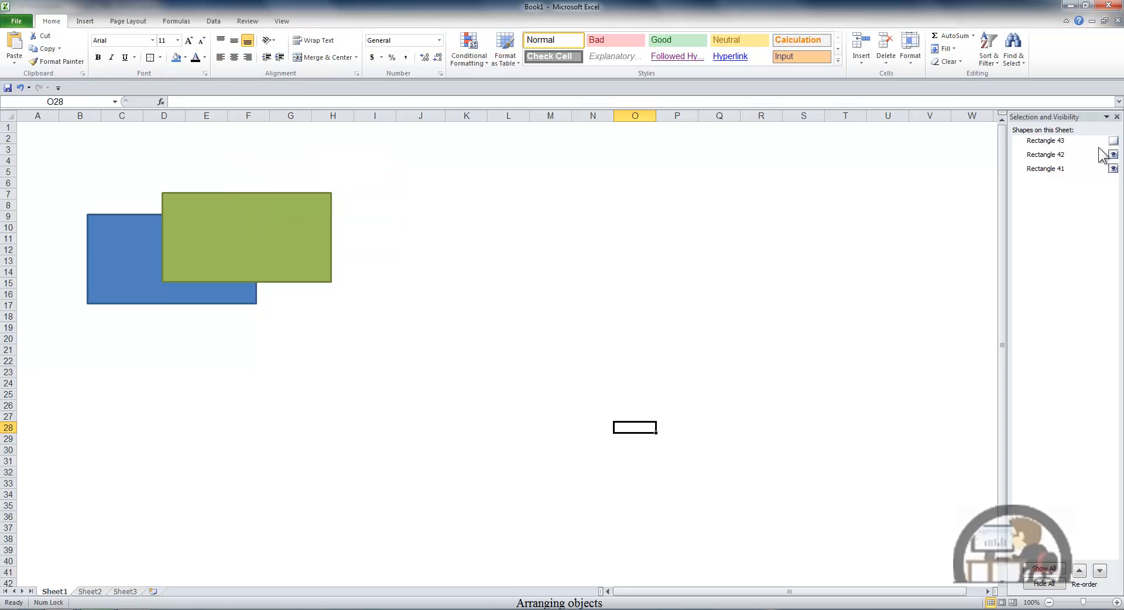
click(1113, 155)
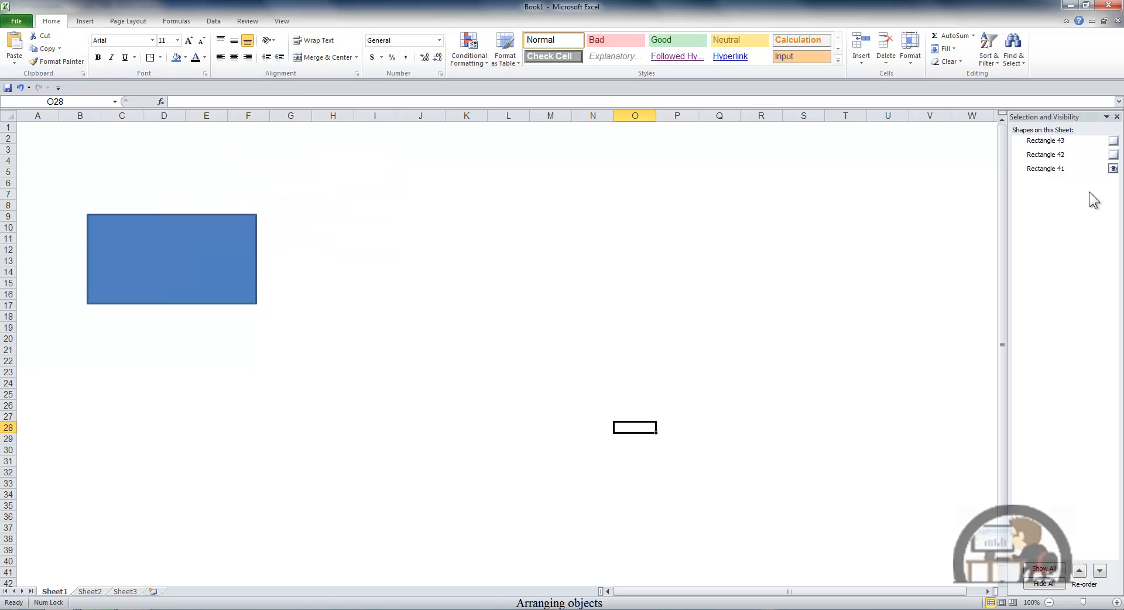
click(1063, 154)
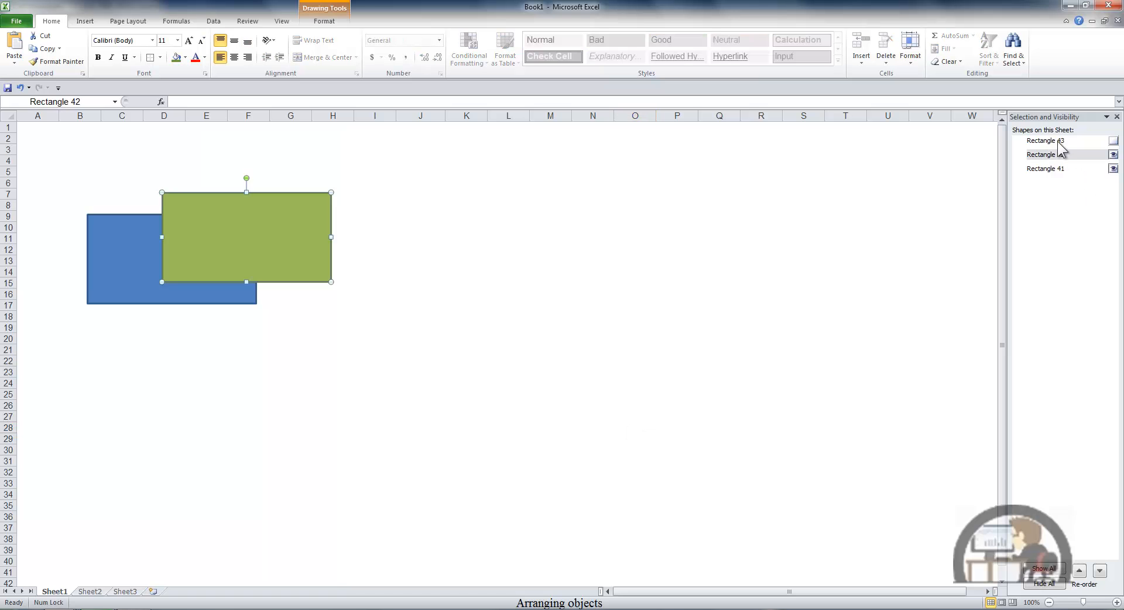
click(1059, 141)
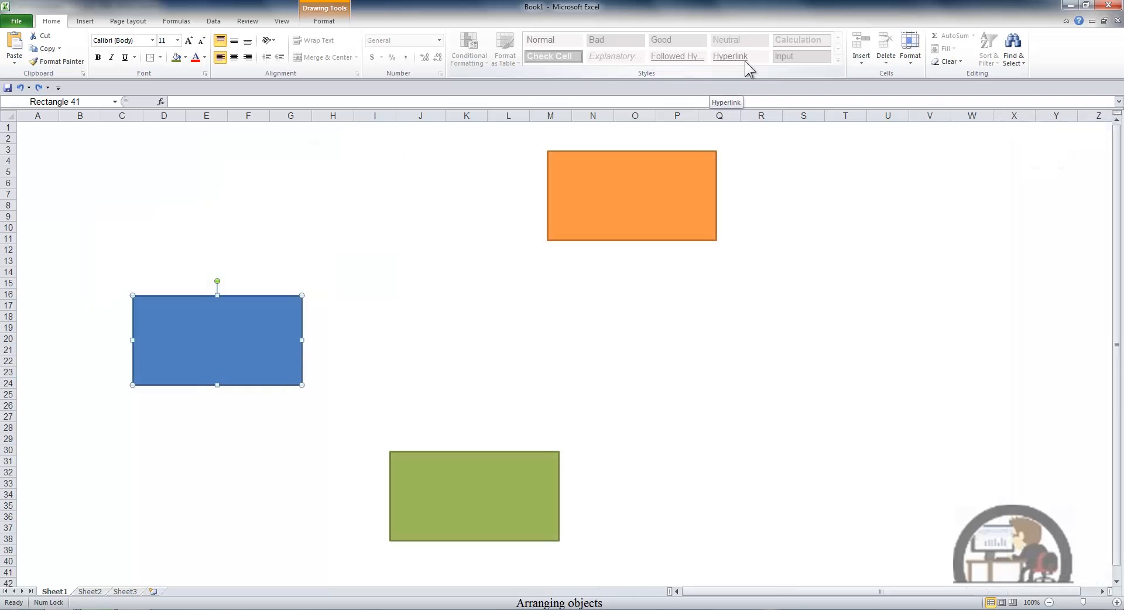
Select the blue, green and orange rectangles together and align them by their left edges
click(331, 20)
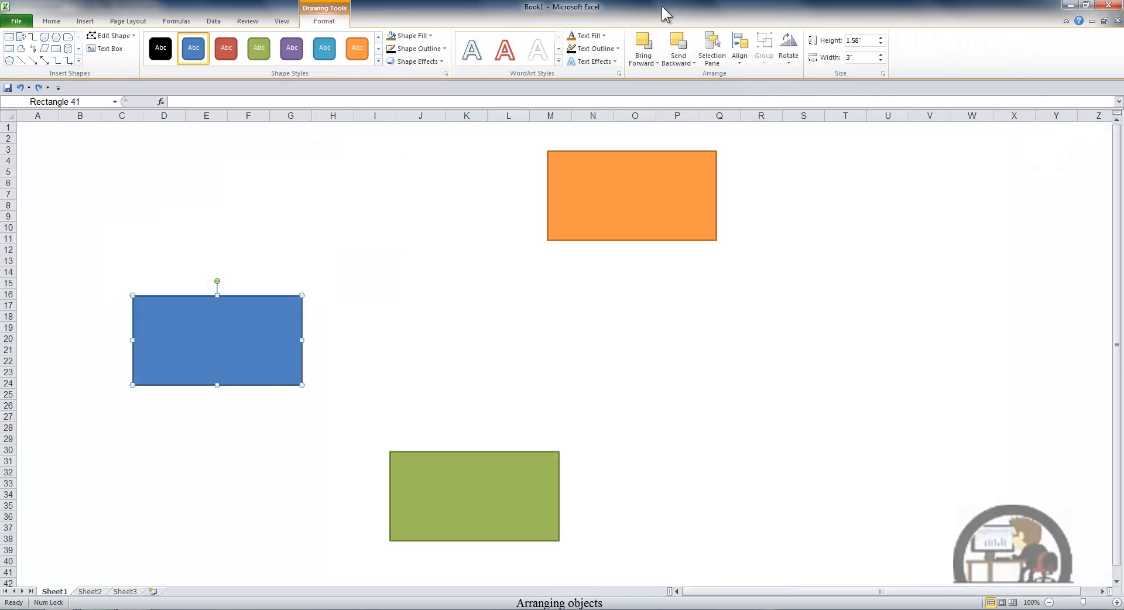
click(741, 60)
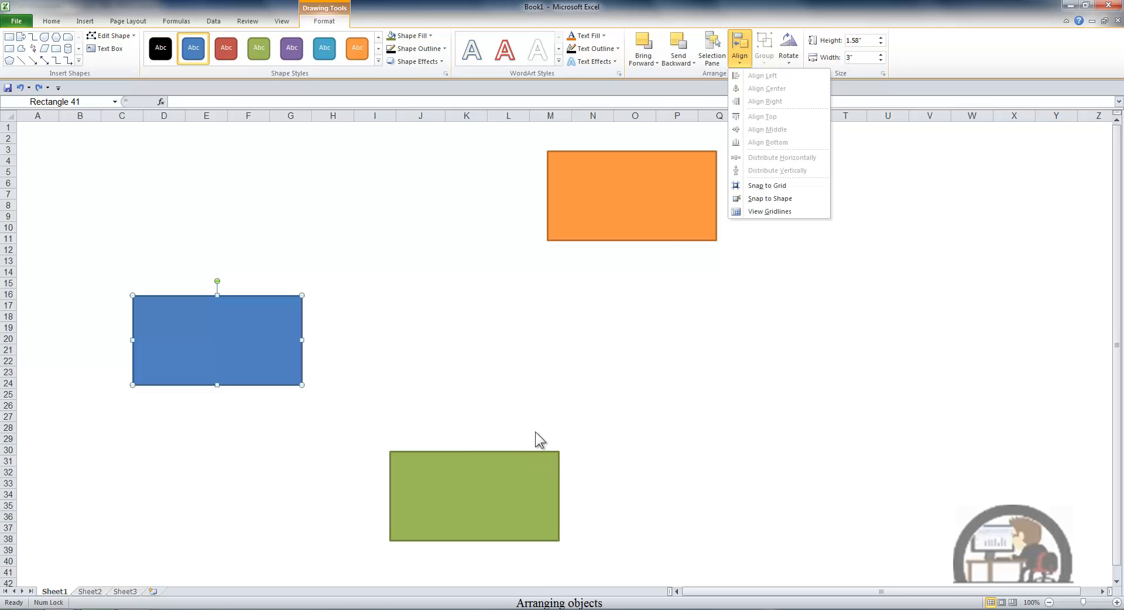
click(505, 494)
shift+click(505, 495)
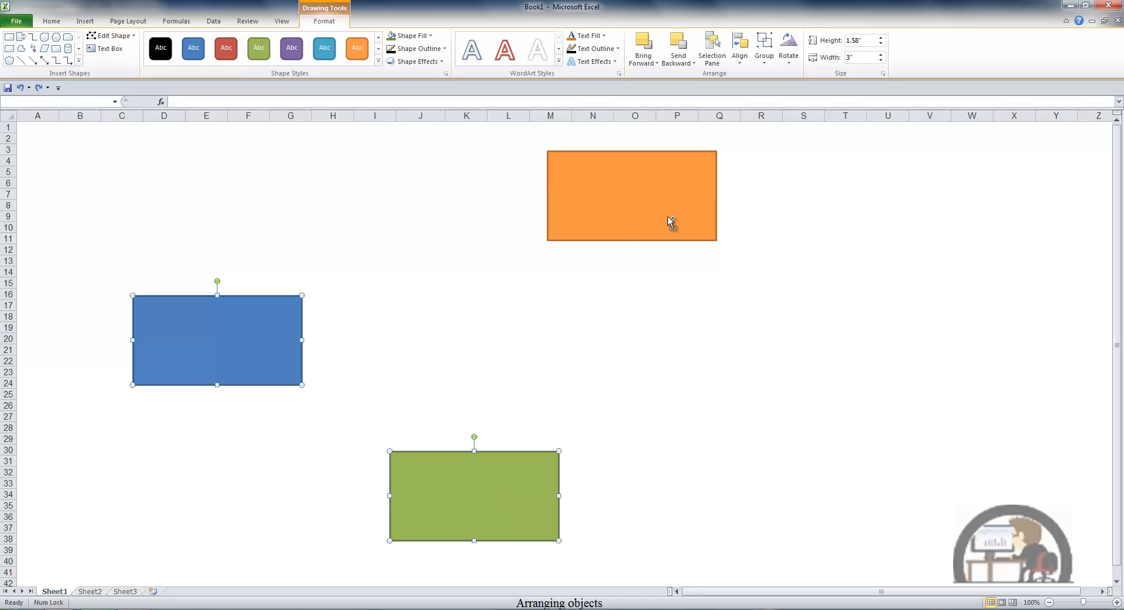
shift+click(662, 185)
click(742, 61)
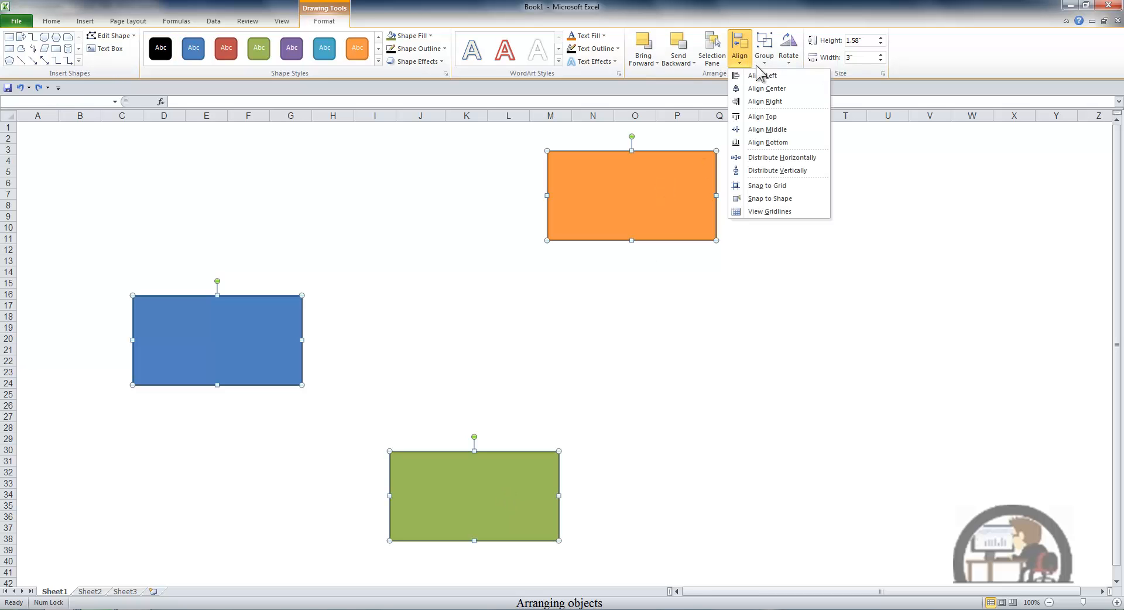
click(788, 76)
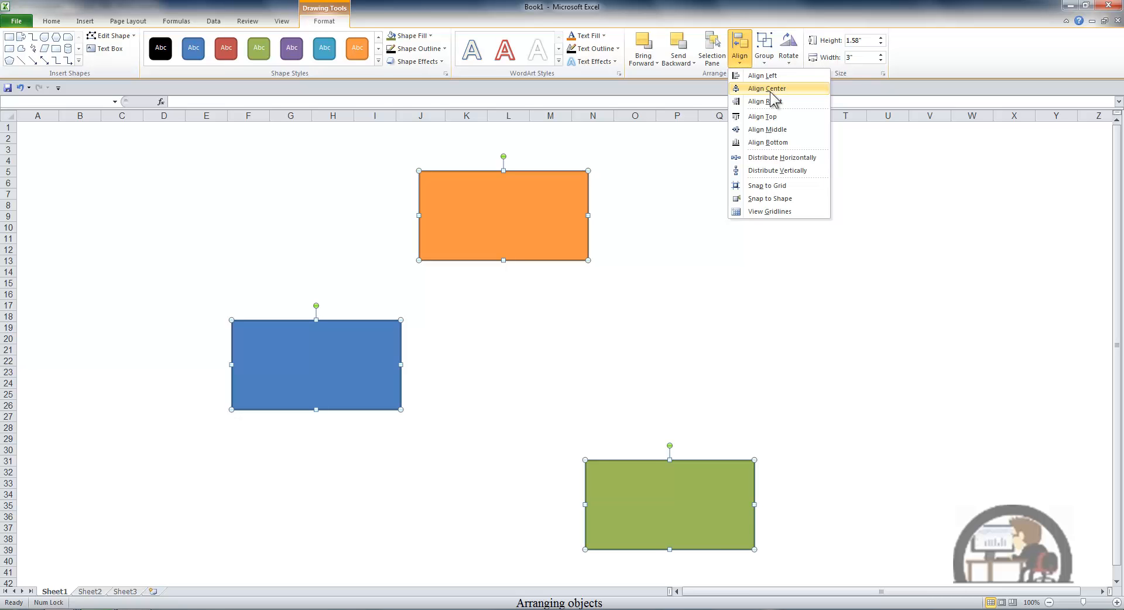
Apply Align Center, Align Right and Align Top in turn to the three selected rectangles
click(771, 91)
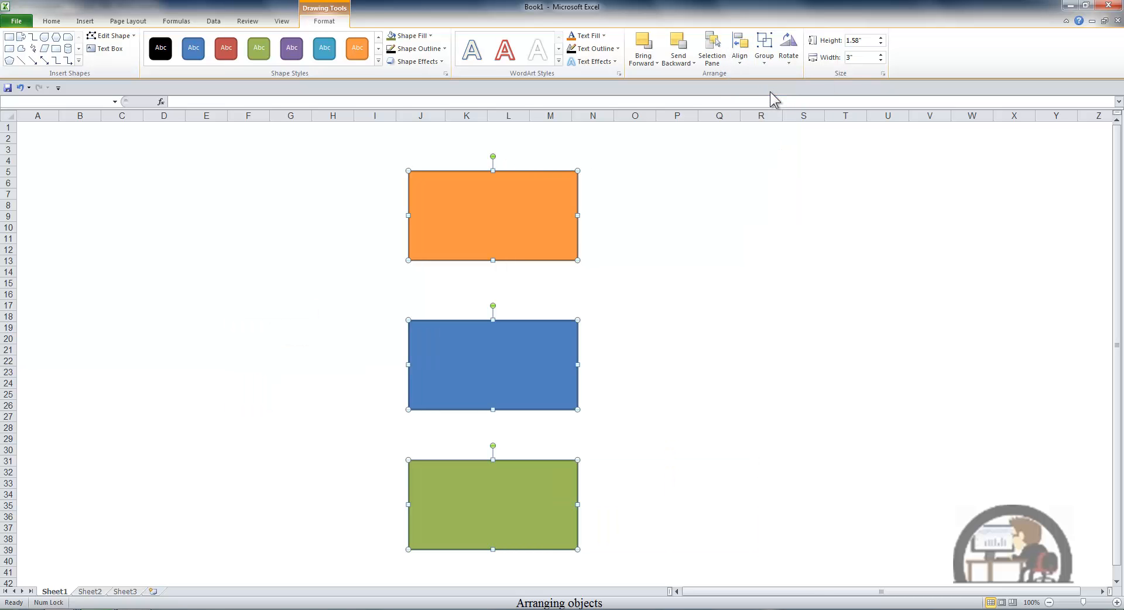
click(771, 103)
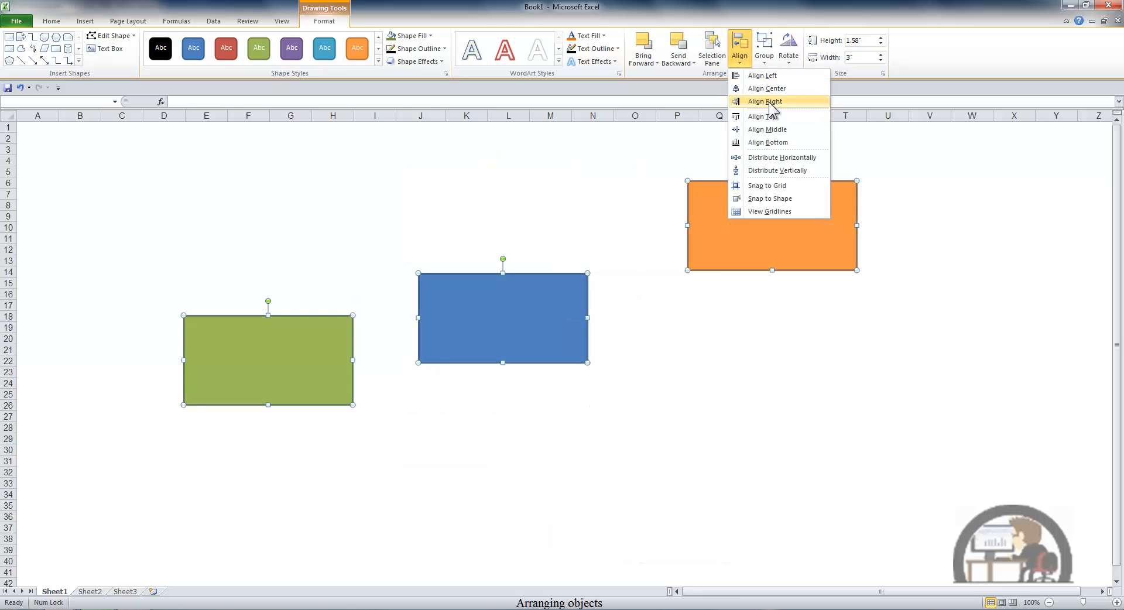
click(768, 116)
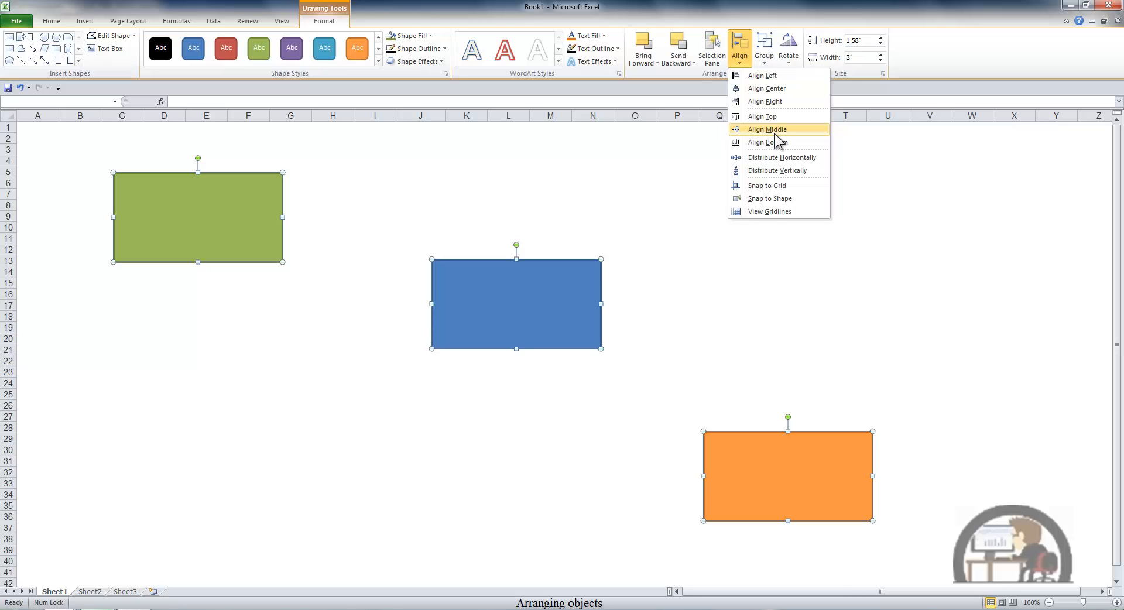
Apply Align Middle, Align Bottom, Distribute Horizontally and Distribute Vertically in turn to the three selected rectangles
click(774, 131)
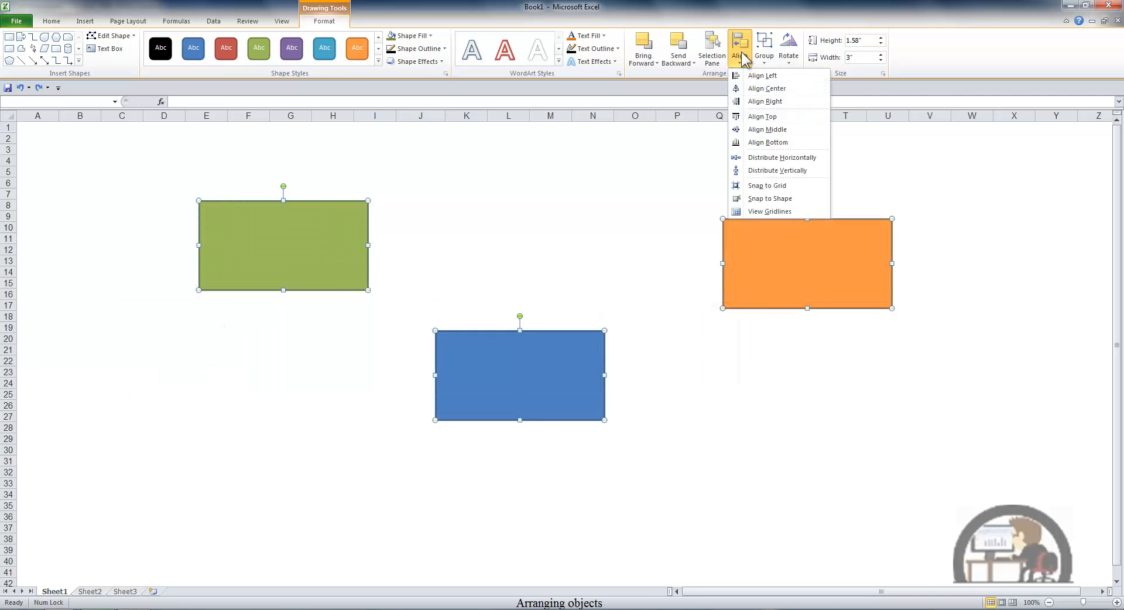
click(781, 142)
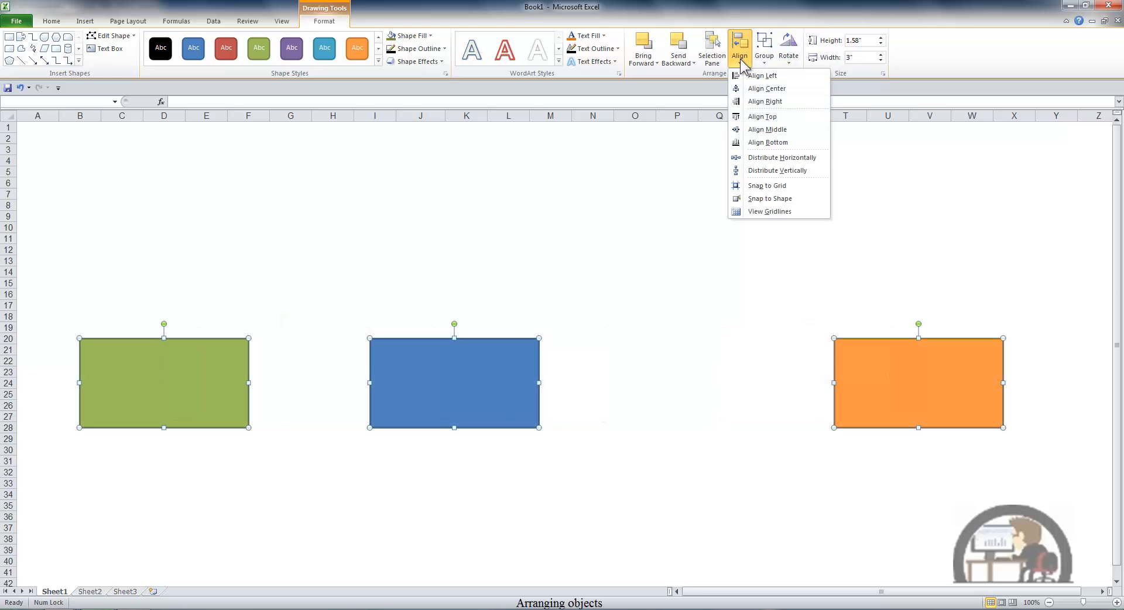
click(794, 159)
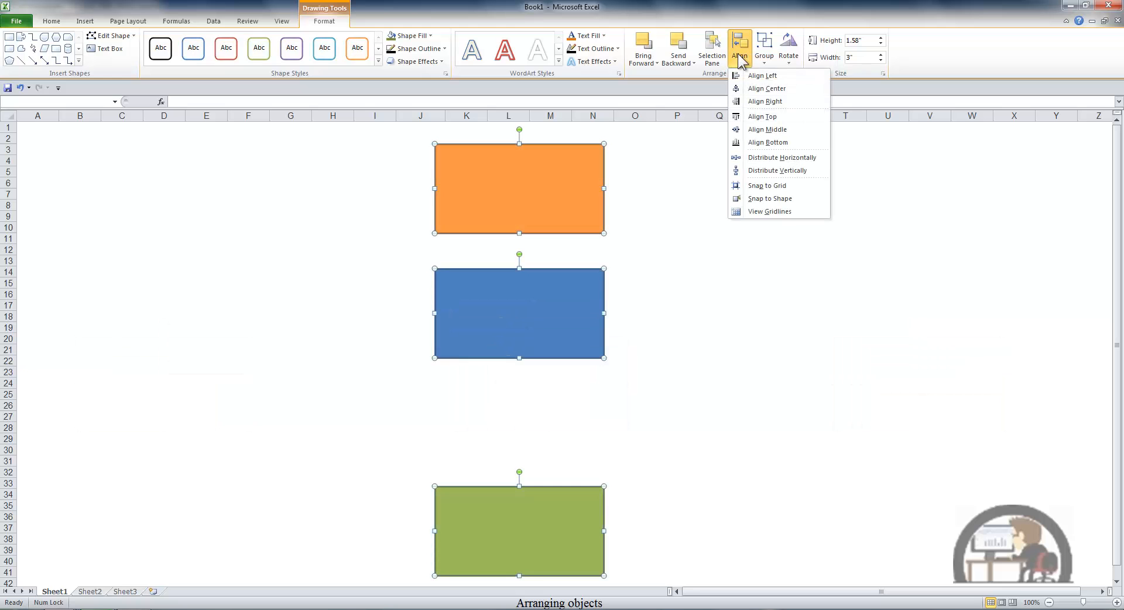
click(774, 171)
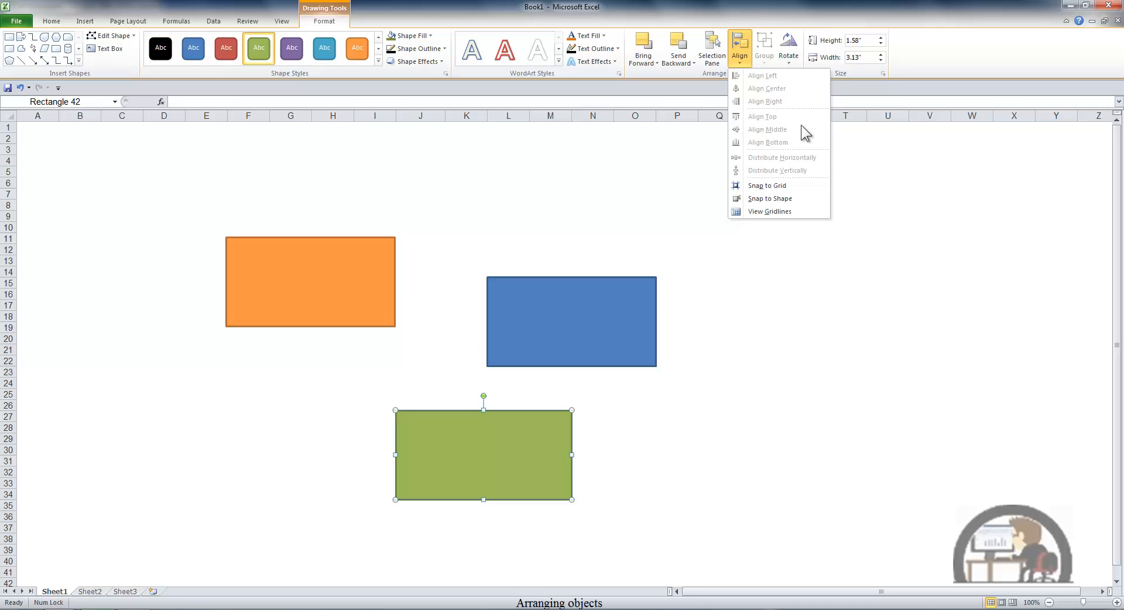
Show the worksheet gridlines and turn on Snap to Grid
click(779, 212)
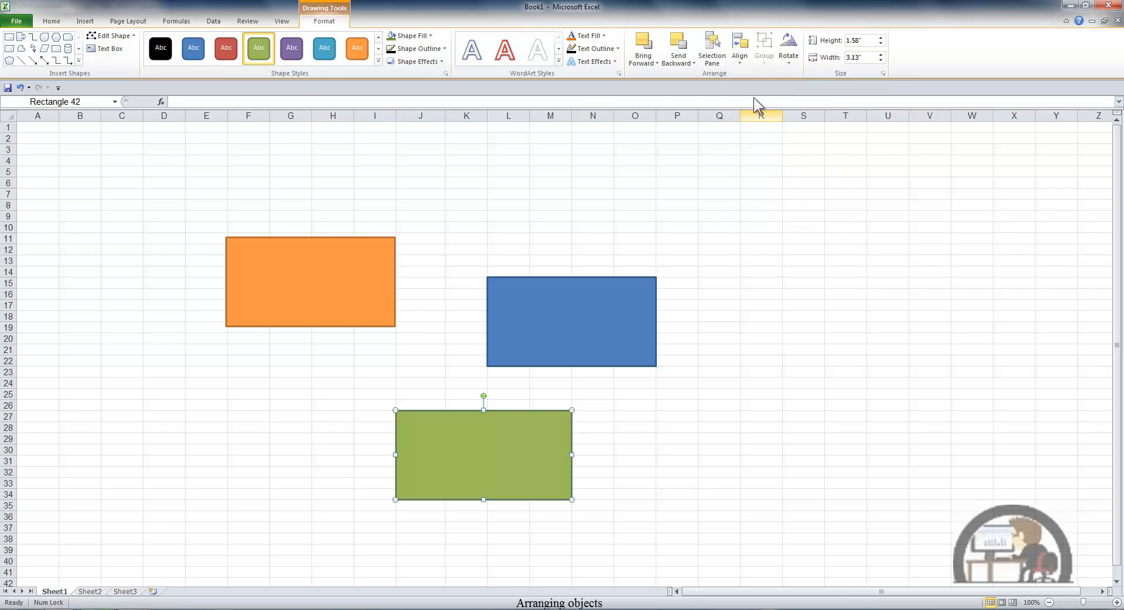
click(741, 58)
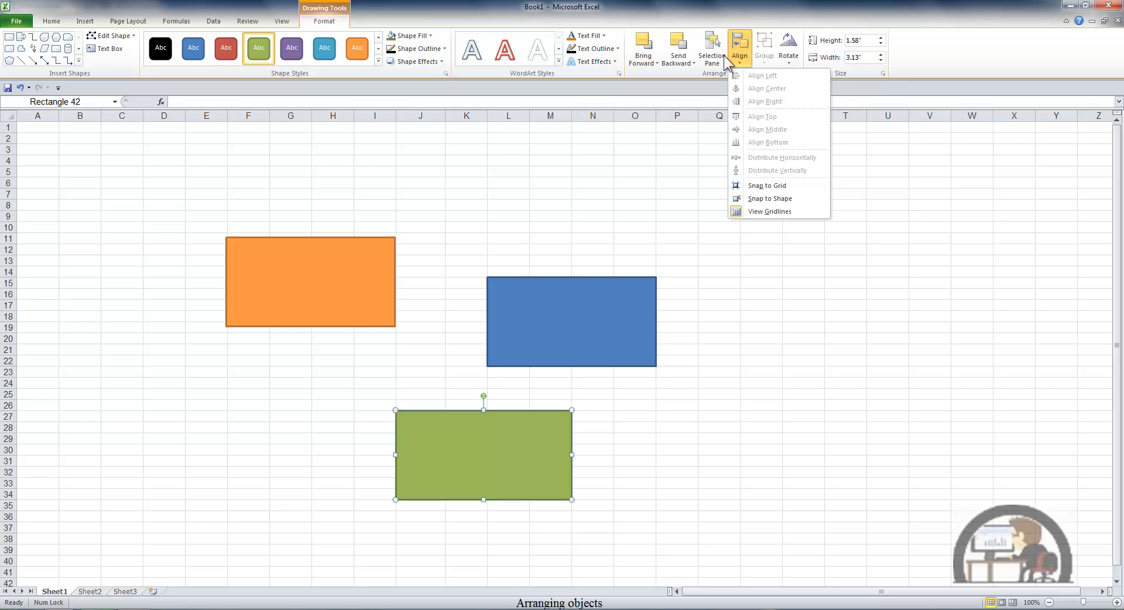
click(777, 187)
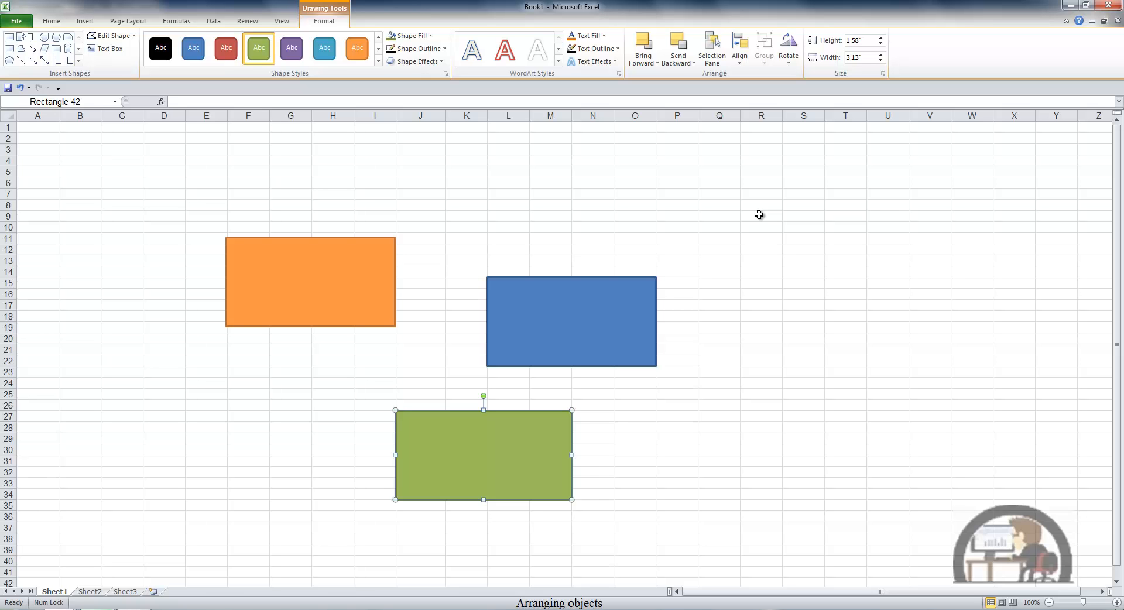
Nudge the green rectangle along the grid in all four directions, ending with its upper-left corner at cell H25
key(Left)
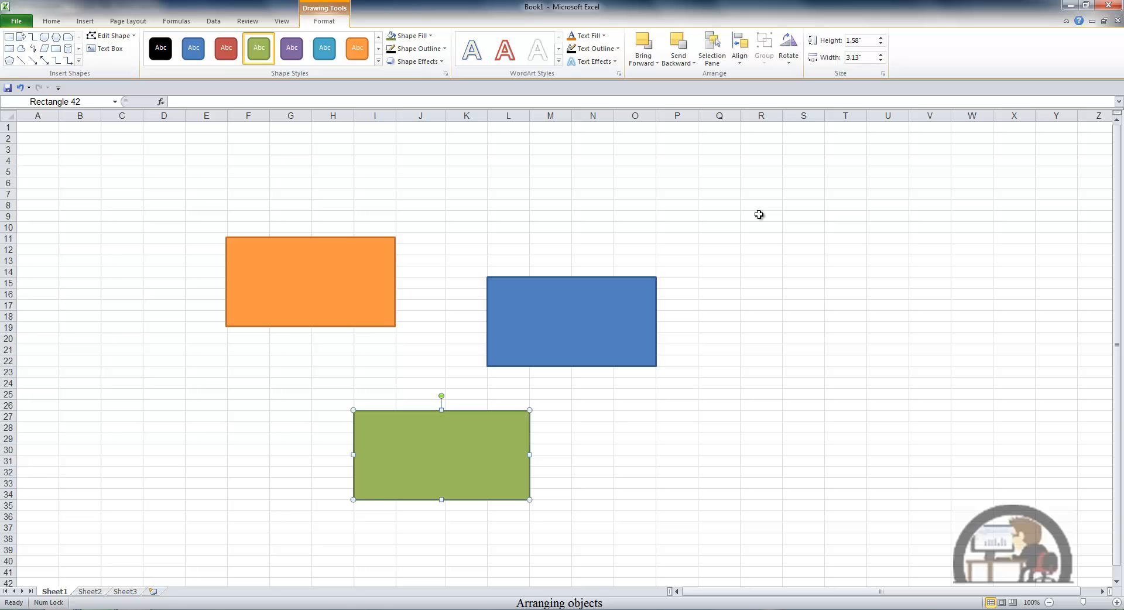
key(Right)
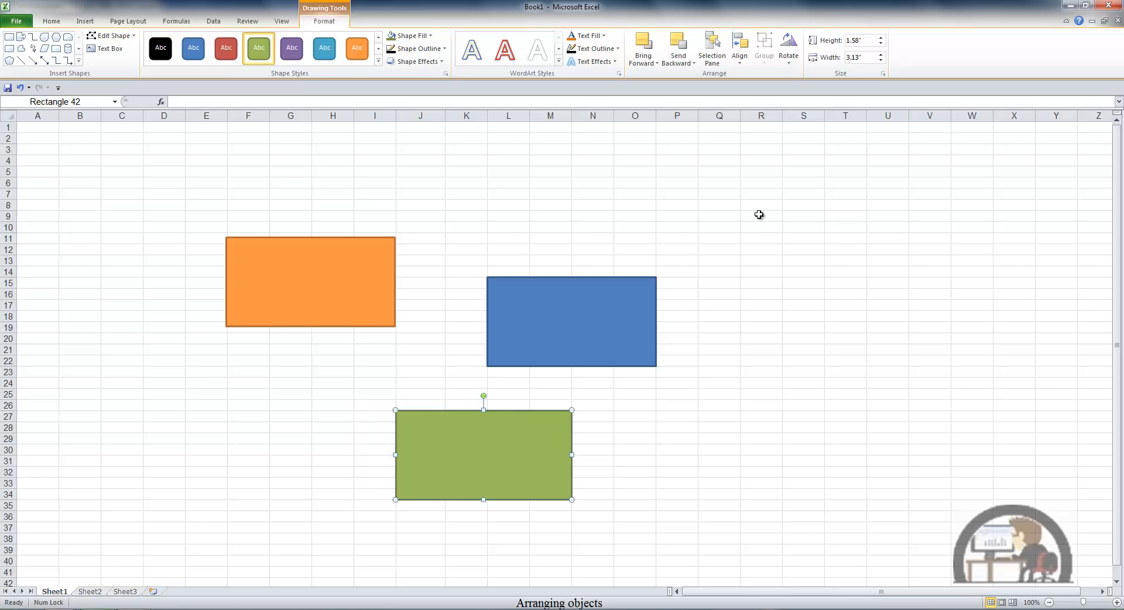
key(Up)
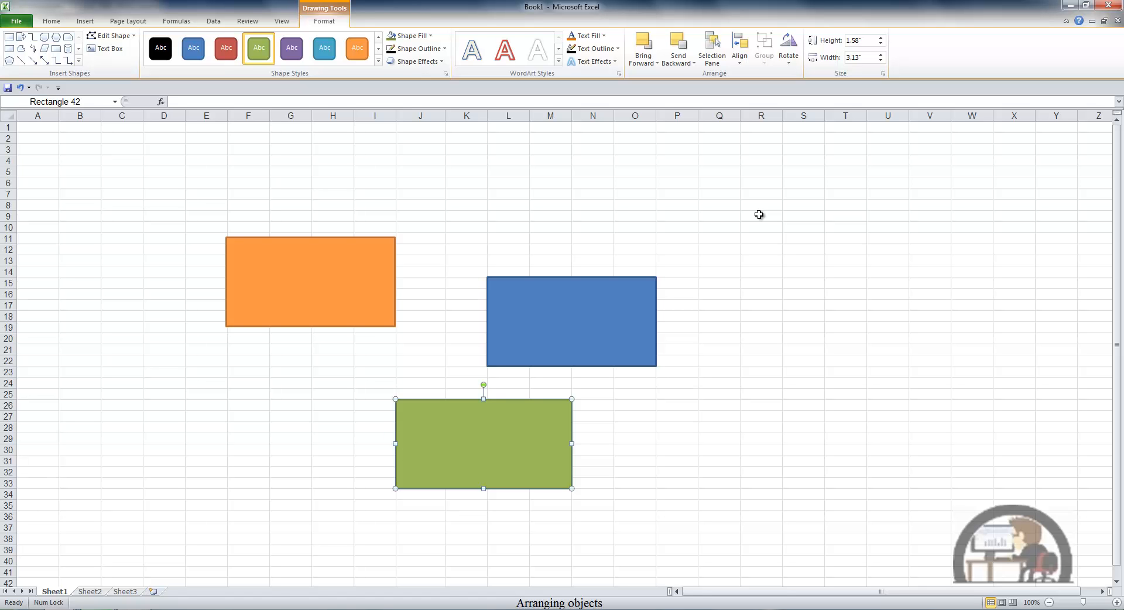
key(Down)
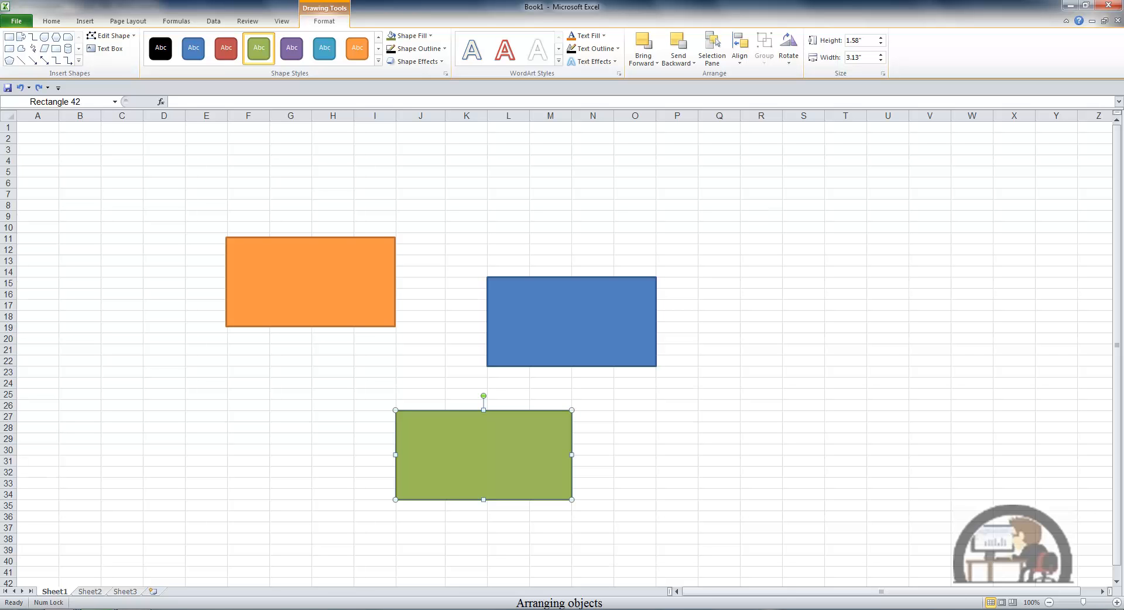
key(Left)
key(Up)
key(Left)
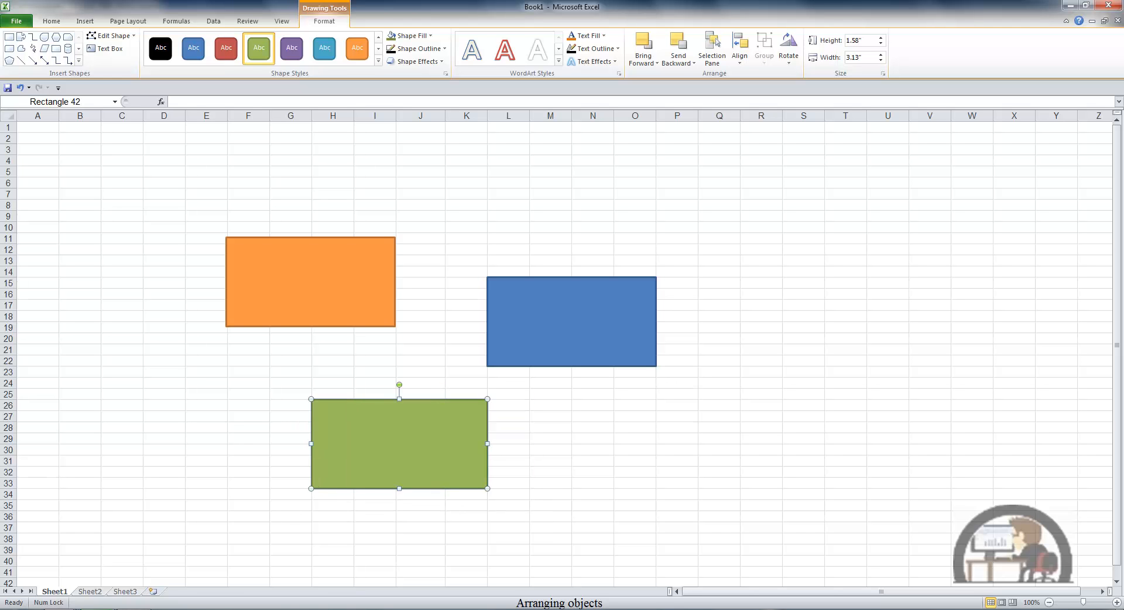
key(Left)
key(Left)
key(Up)
key(Up)
key(Right)
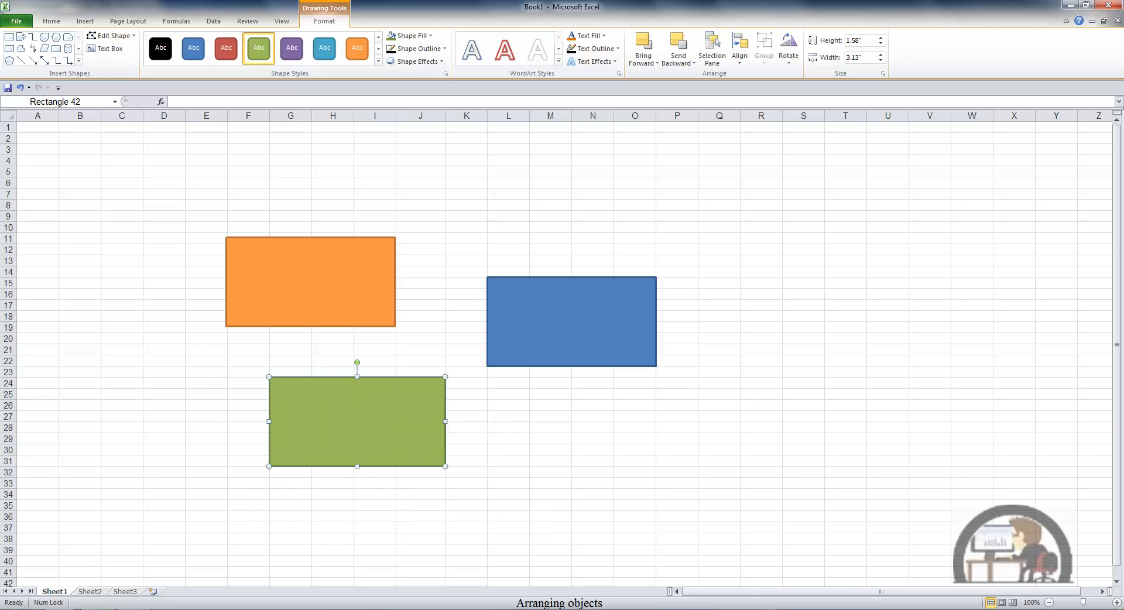
key(Down)
key(Right)
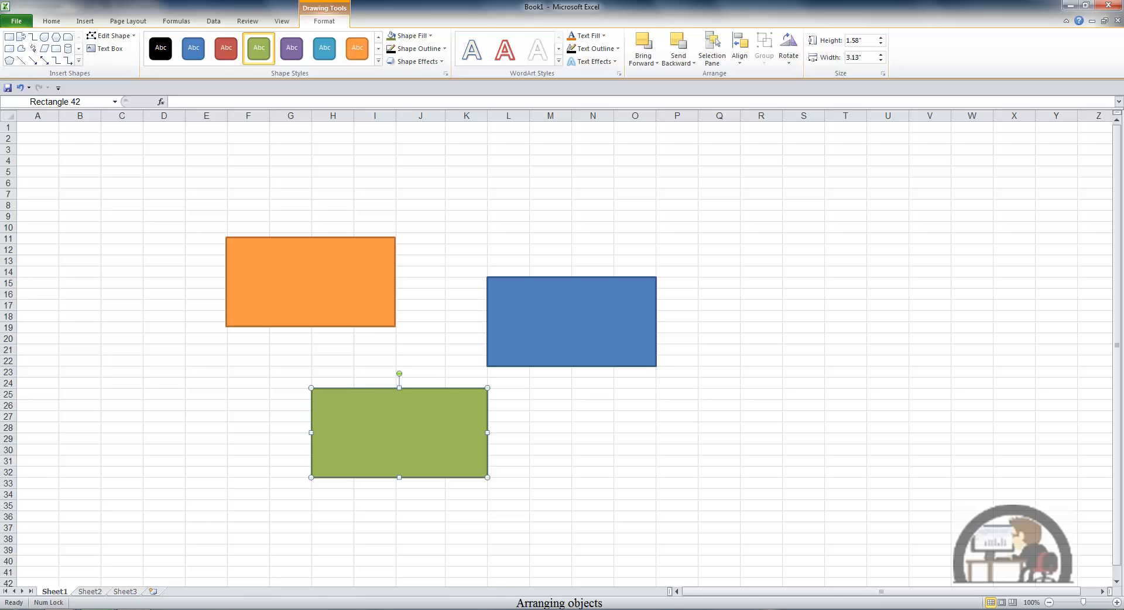
Turn off Snap to Grid and turn on Snap to Shape
click(741, 59)
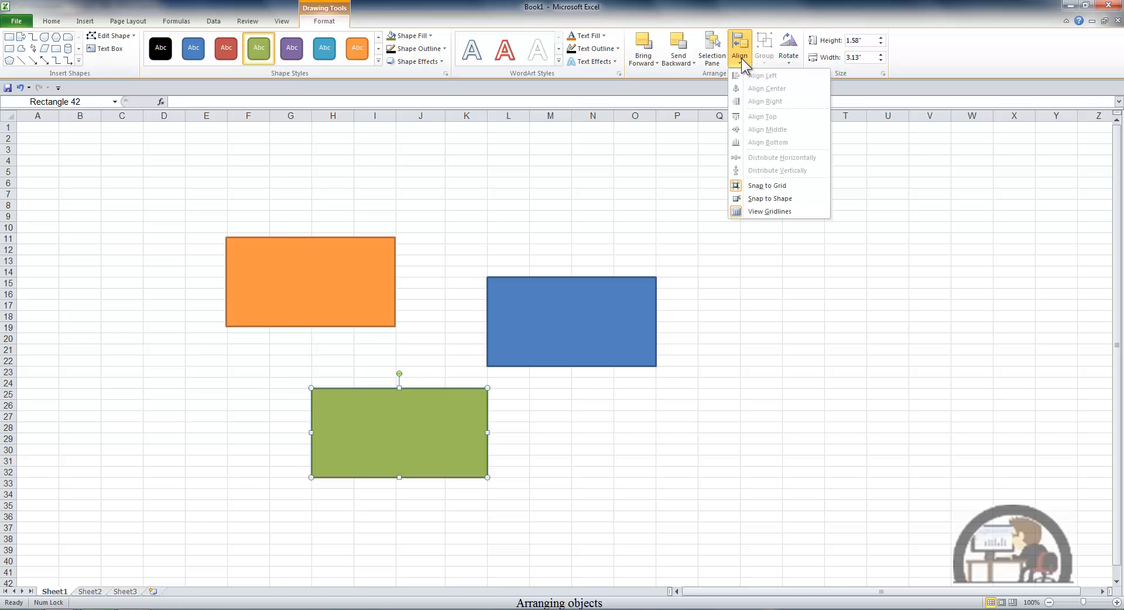
click(769, 185)
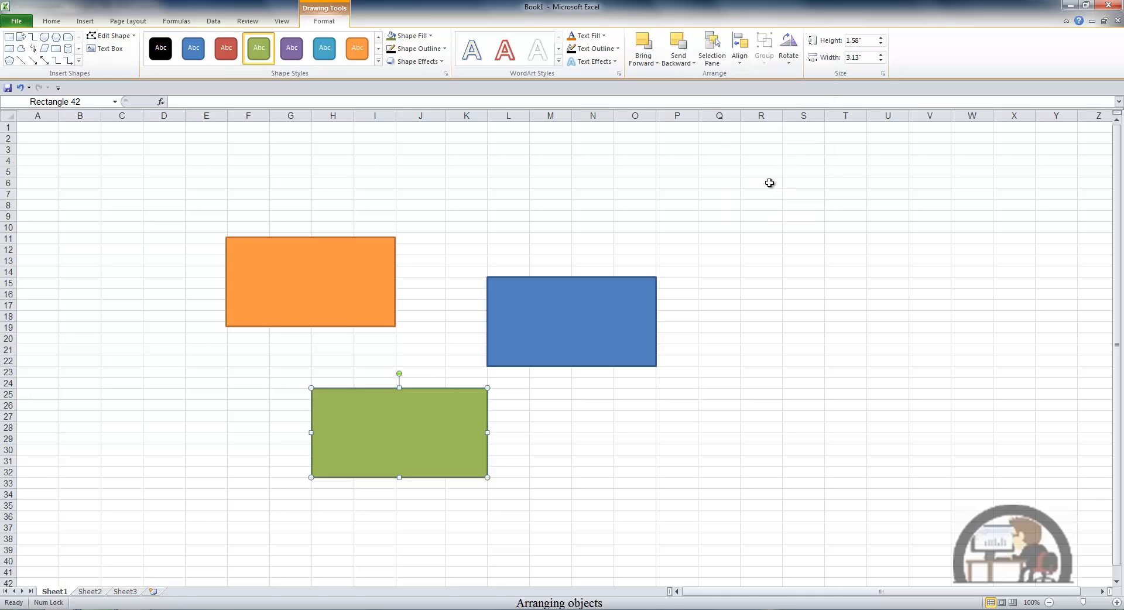
click(741, 59)
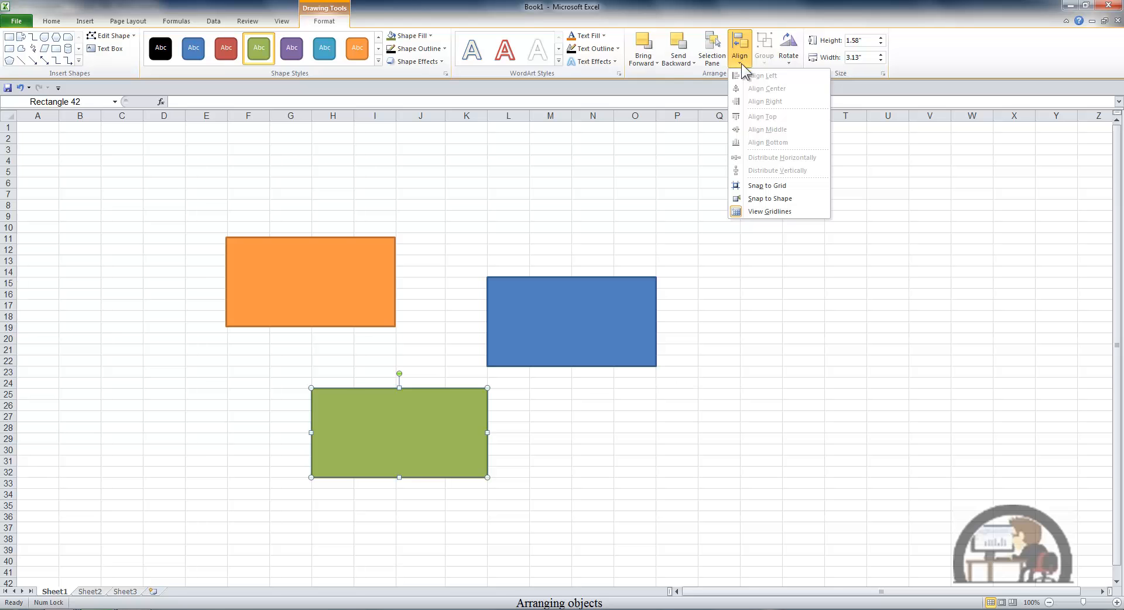
click(783, 199)
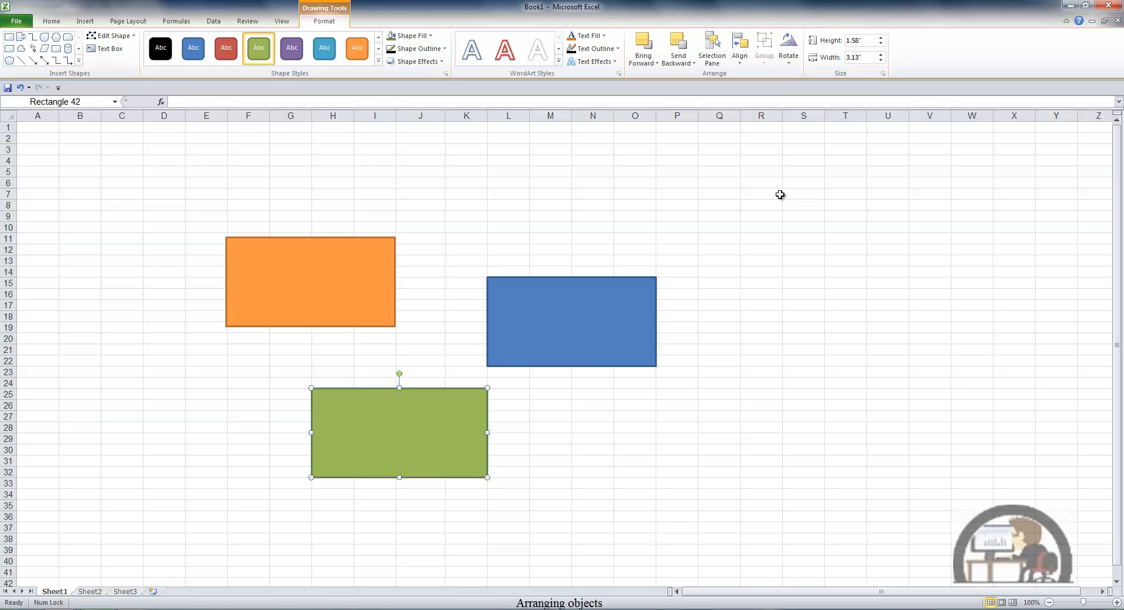
Move the green rectangle close to the right side of the blue rectangle, with their top edges level
drag(436, 409, 781, 320)
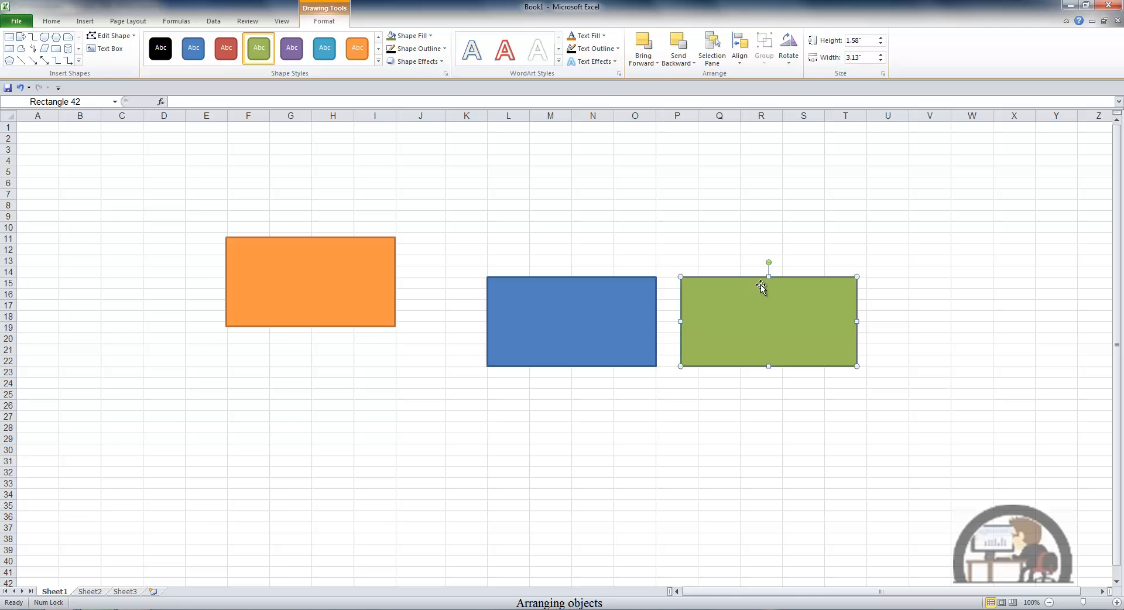
drag(801, 319, 782, 318)
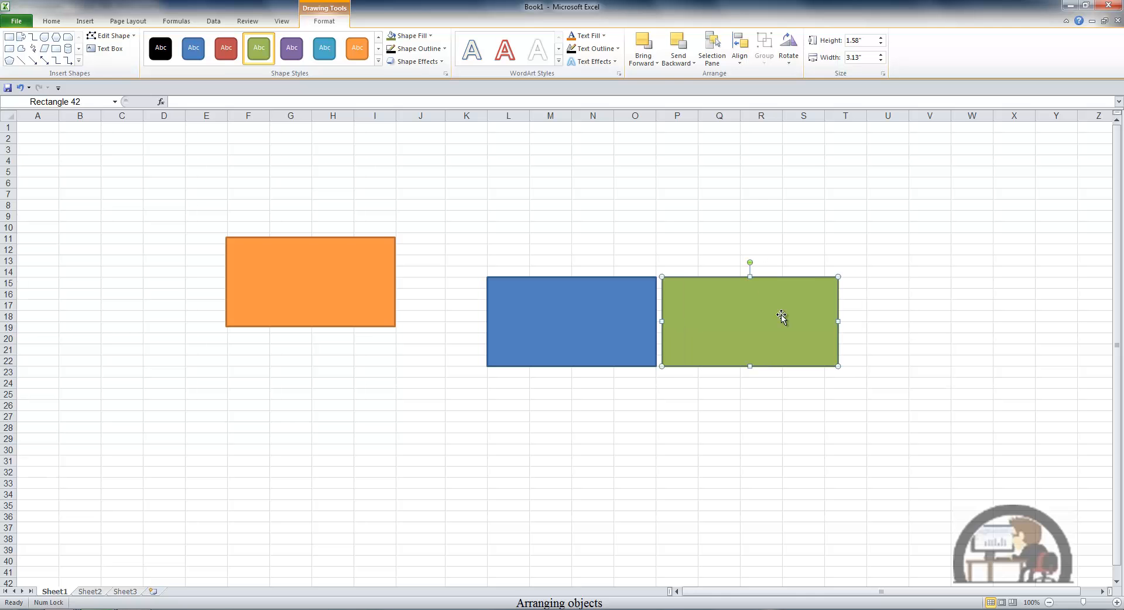
Turn off Snap to Shape and shift the green rectangle slightly so its top edge sits just above the blue one's
click(742, 65)
click(765, 198)
mouse_move(731, 306)
mouse_down()
mouse_move(734, 316)
mouse_move(733, 307)
mouse_up()
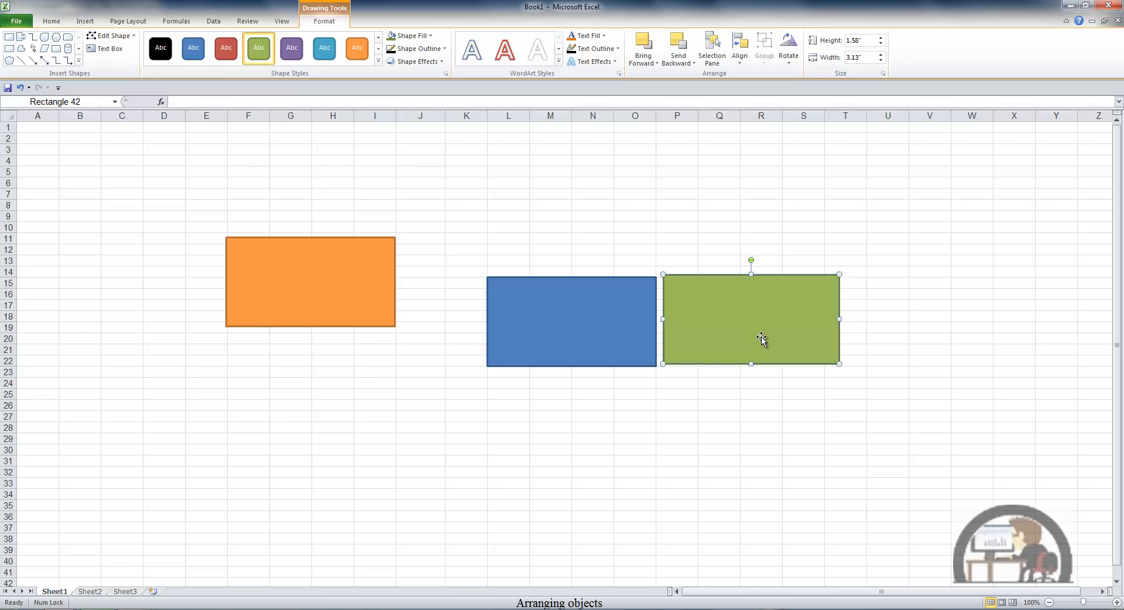
Group the blue and green rectangles and move the group down and to the left, with its upper edge at row 20
key(ctrl)
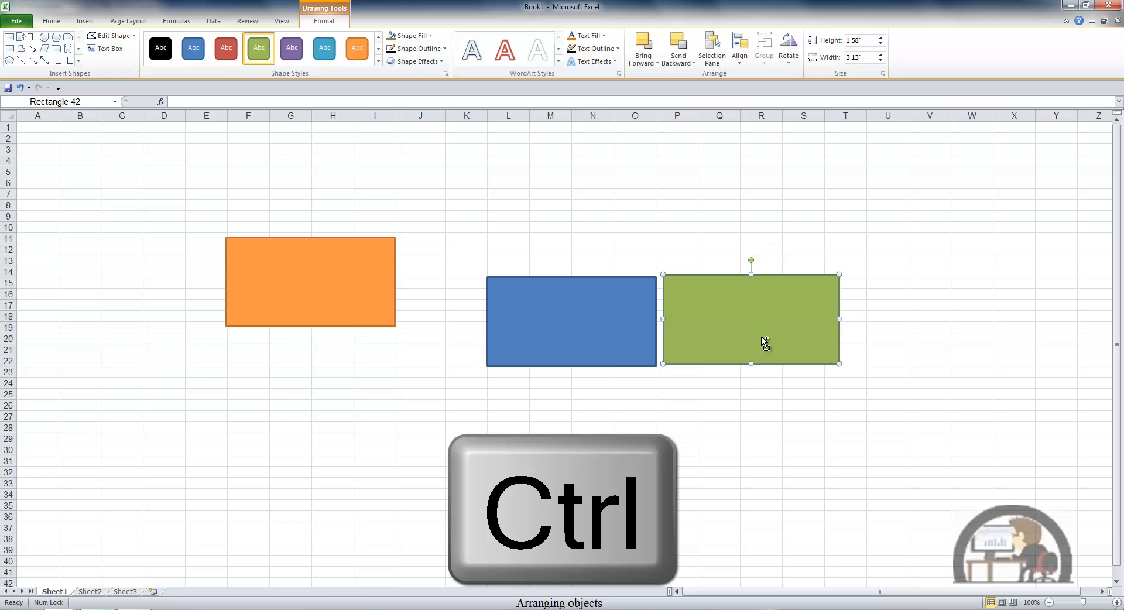
ctrl+click(582, 322)
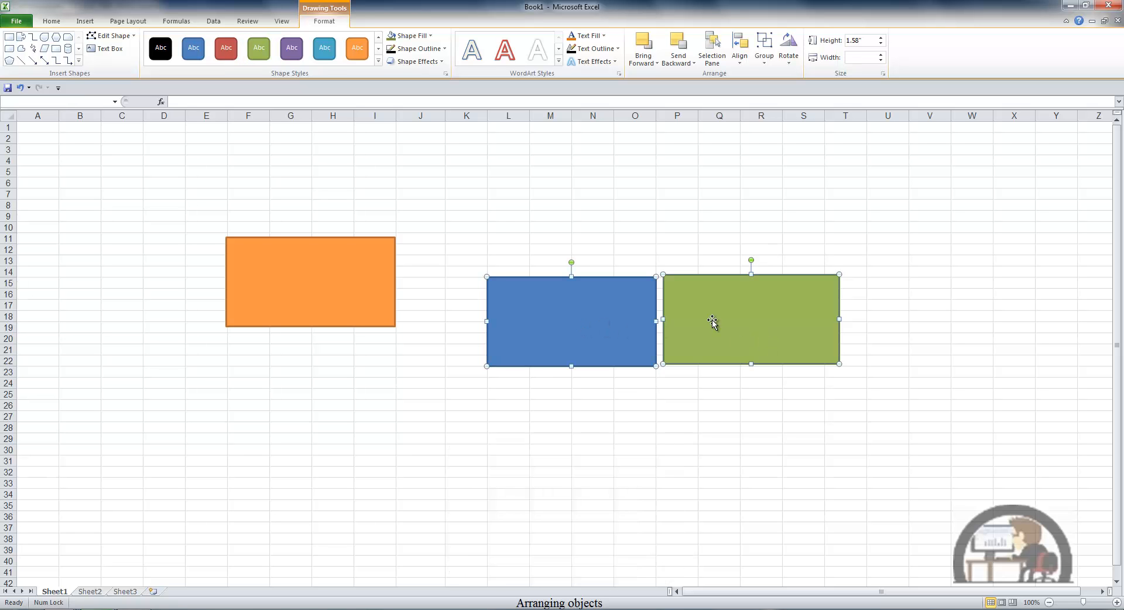
click(764, 61)
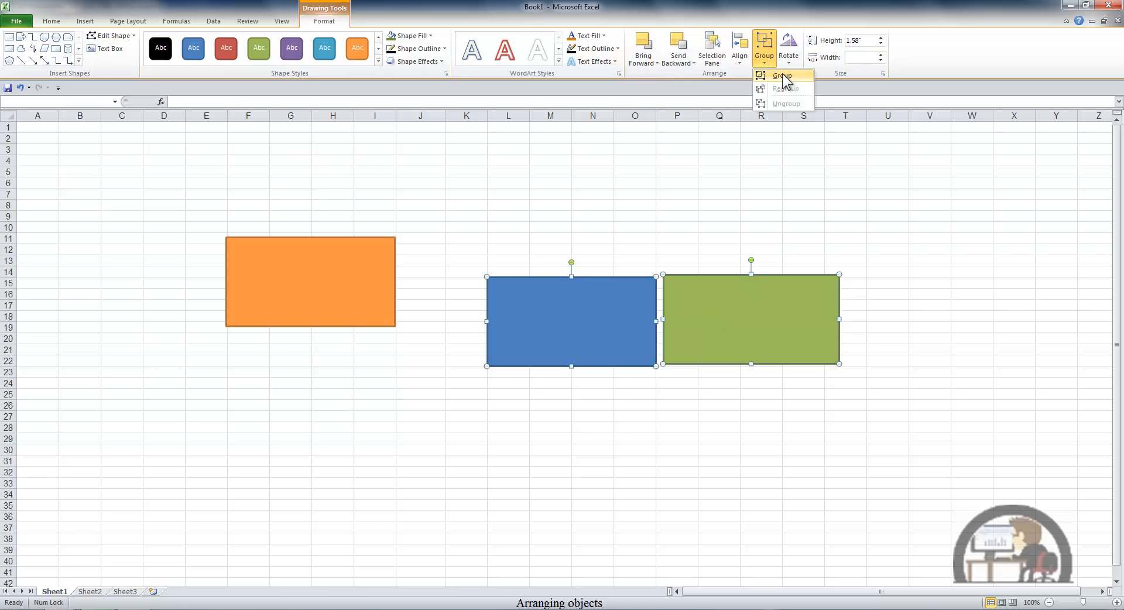
click(782, 76)
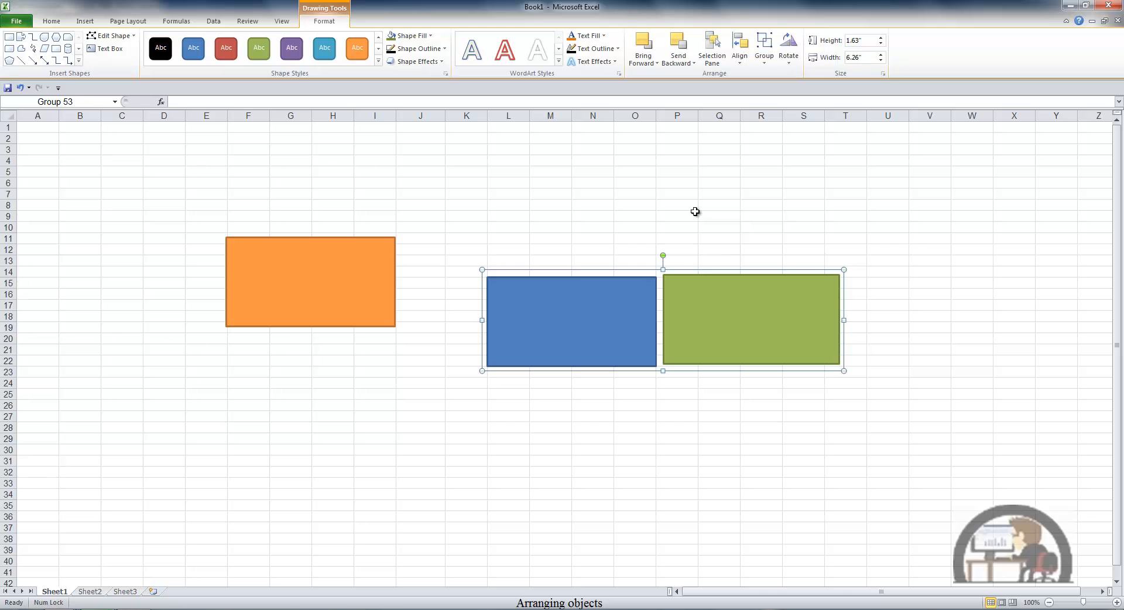
drag(715, 316, 671, 384)
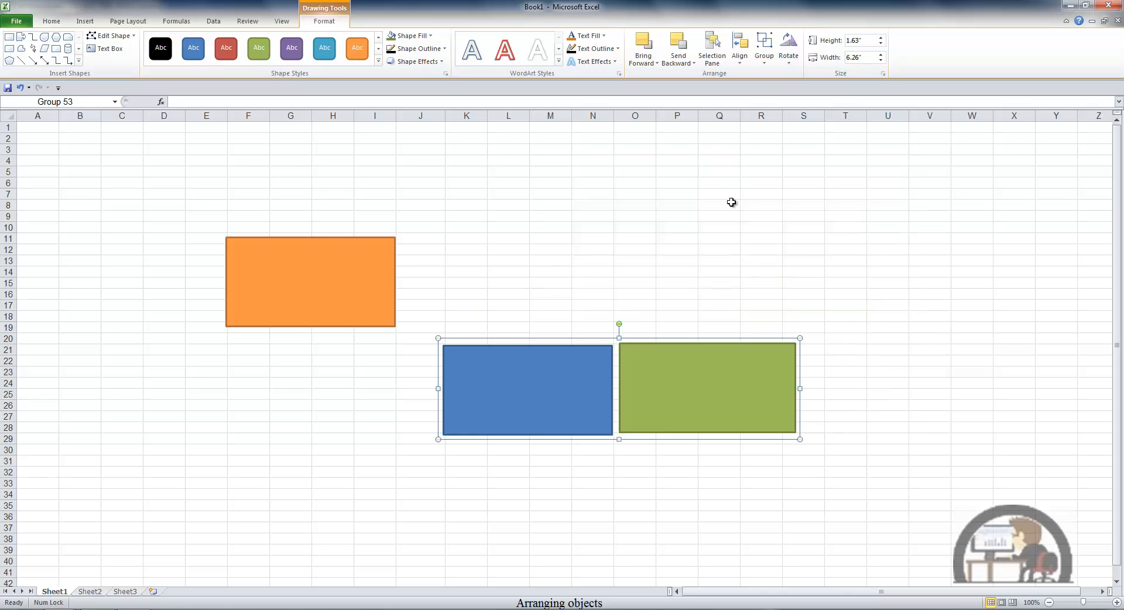
Ungroup the blue and green rectangles and group them again
click(764, 61)
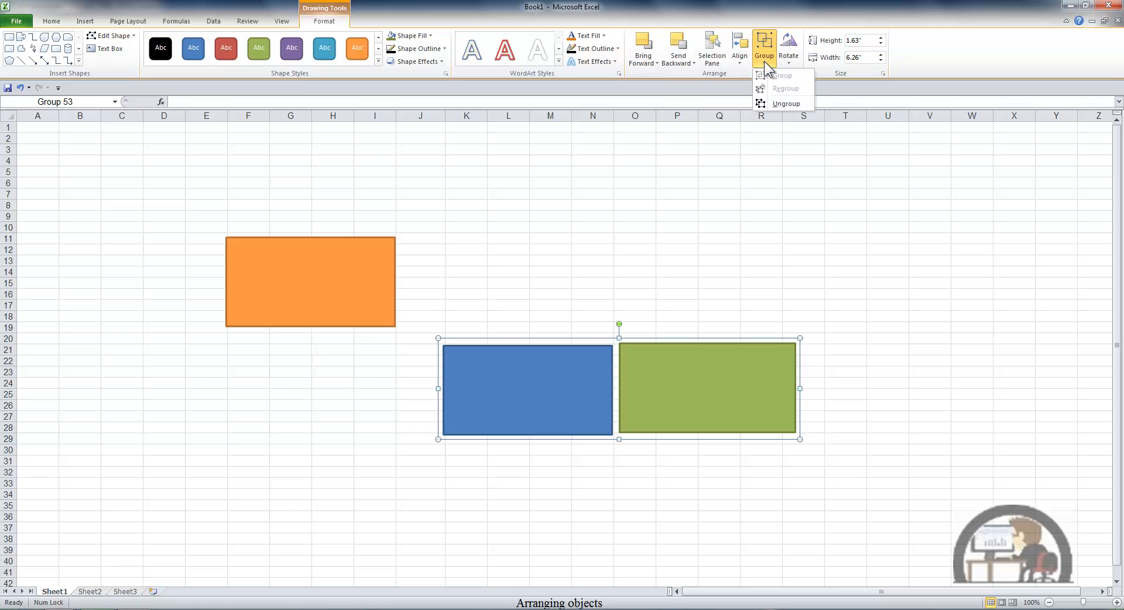
click(780, 103)
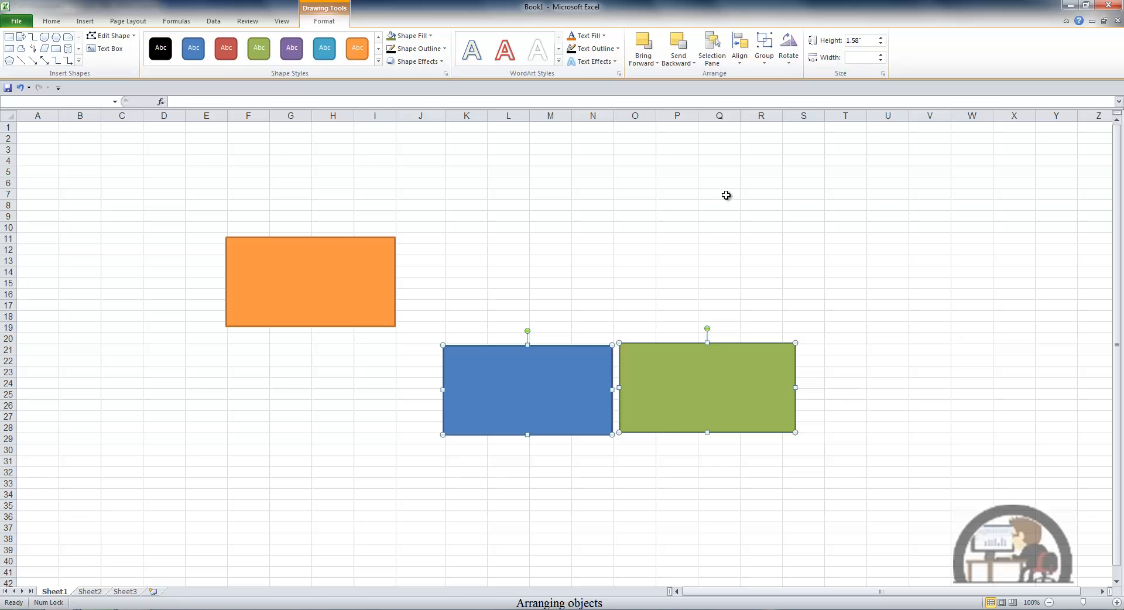
click(766, 58)
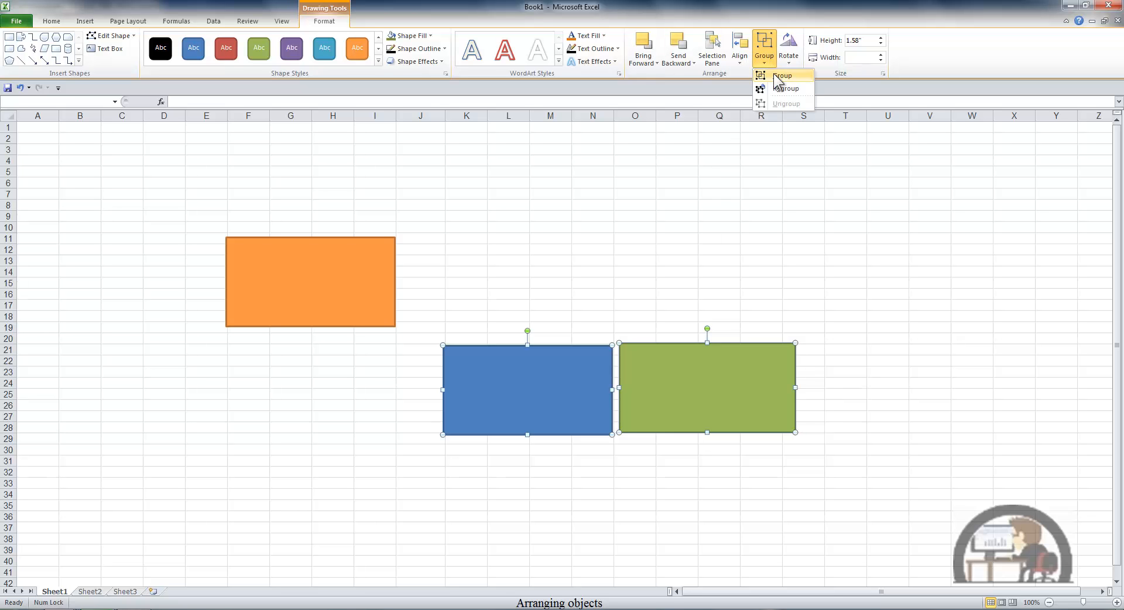
click(778, 76)
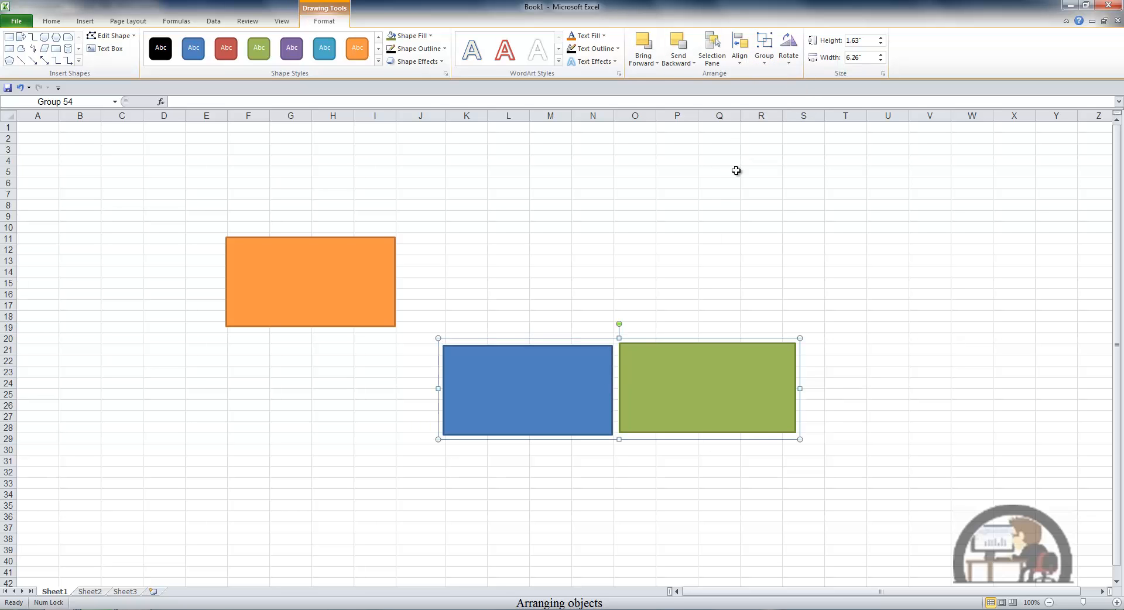
Group the orange rectangle with the blue-and-green group and move the combined group down about four rows
shift+click(348, 271)
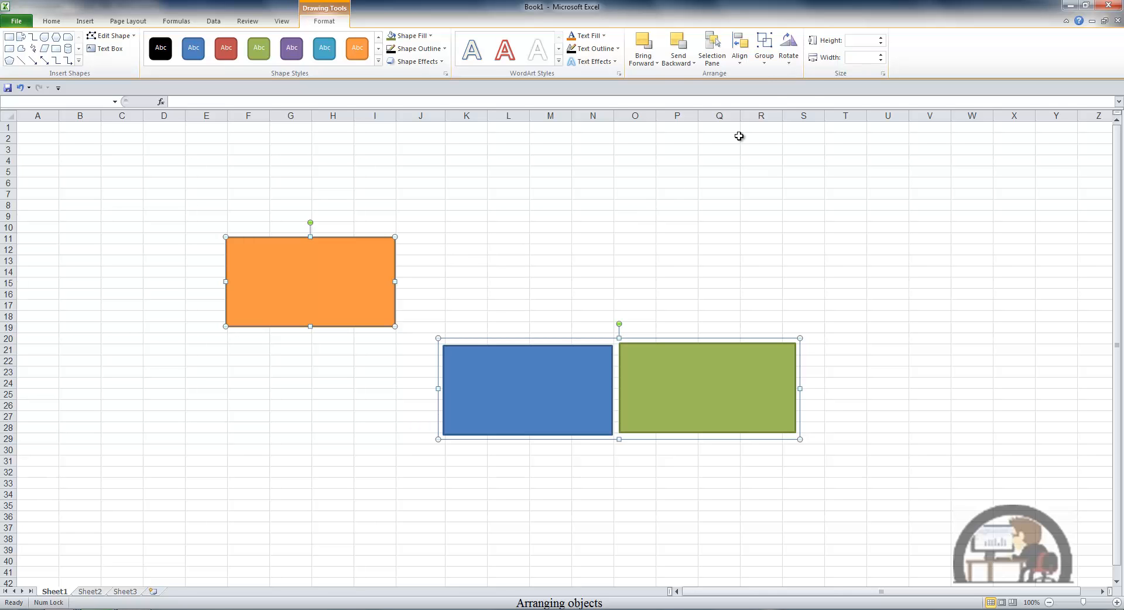
click(767, 62)
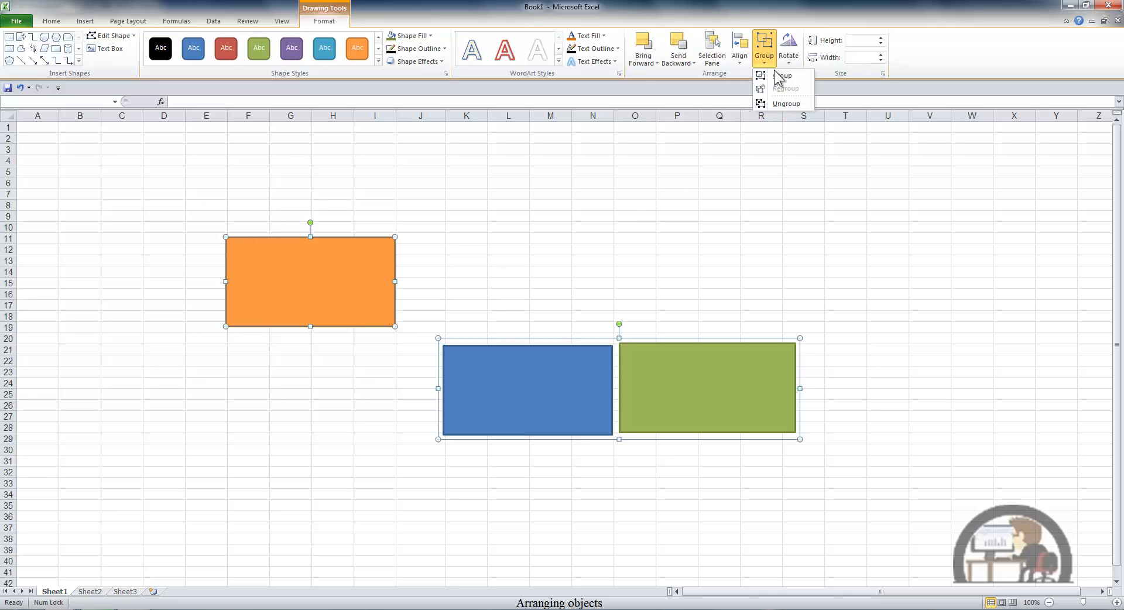
click(782, 76)
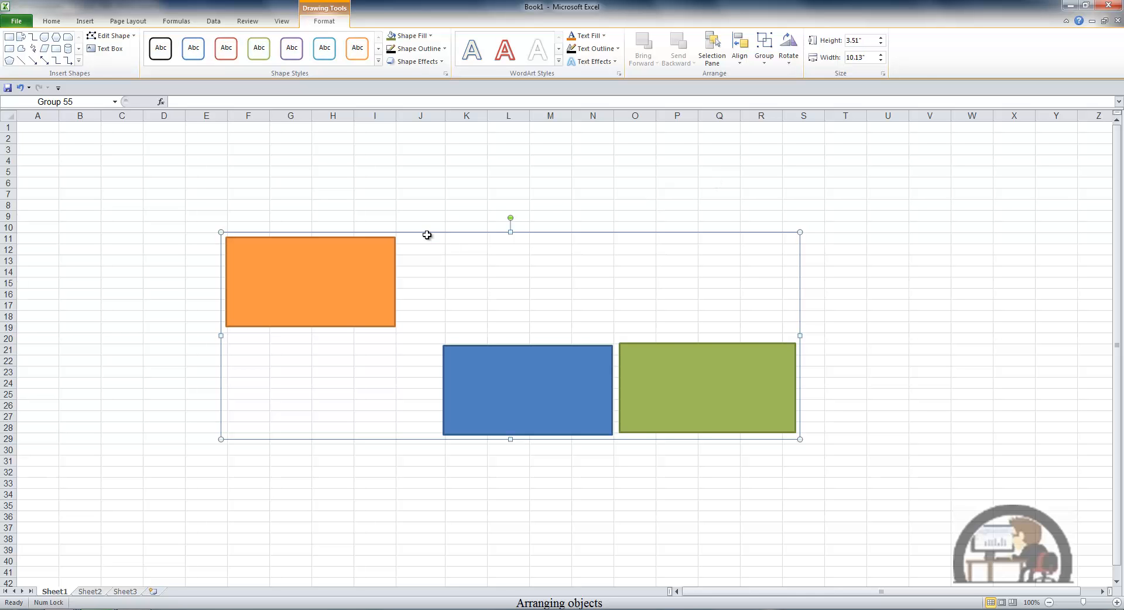
drag(429, 234, 431, 276)
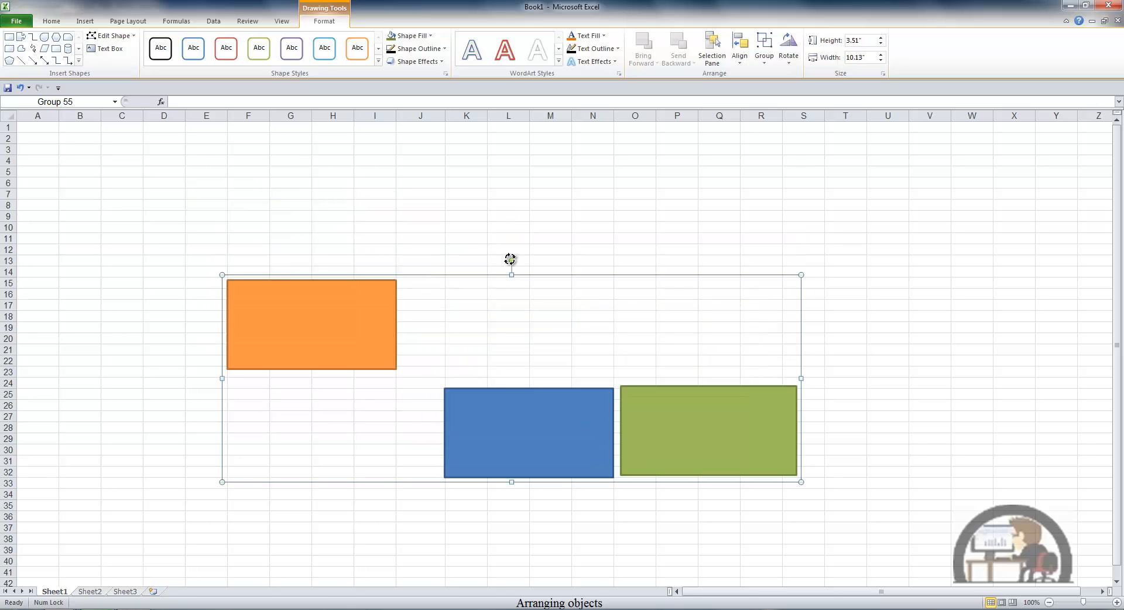
mouse_move(510, 259)
mouse_down()
mouse_move(492, 261)
mouse_move(529, 258)
mouse_move(514, 256)
mouse_up()
Ungroup the combined three-rectangle group and move the blue-and-green group up about 14 rows and slightly to the right
click(764, 56)
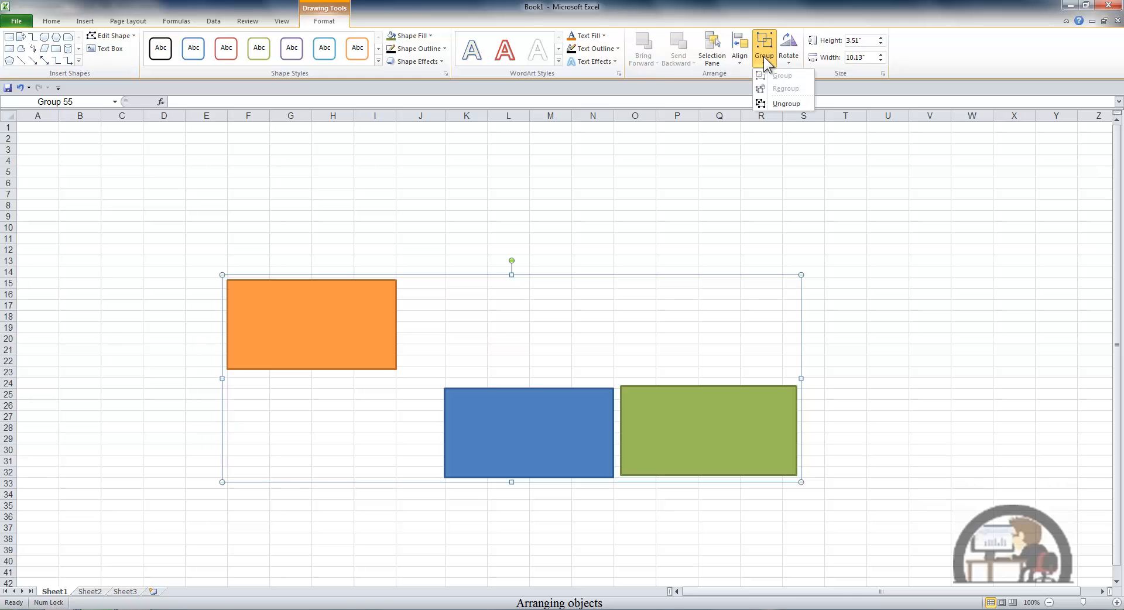
click(778, 105)
click(690, 423)
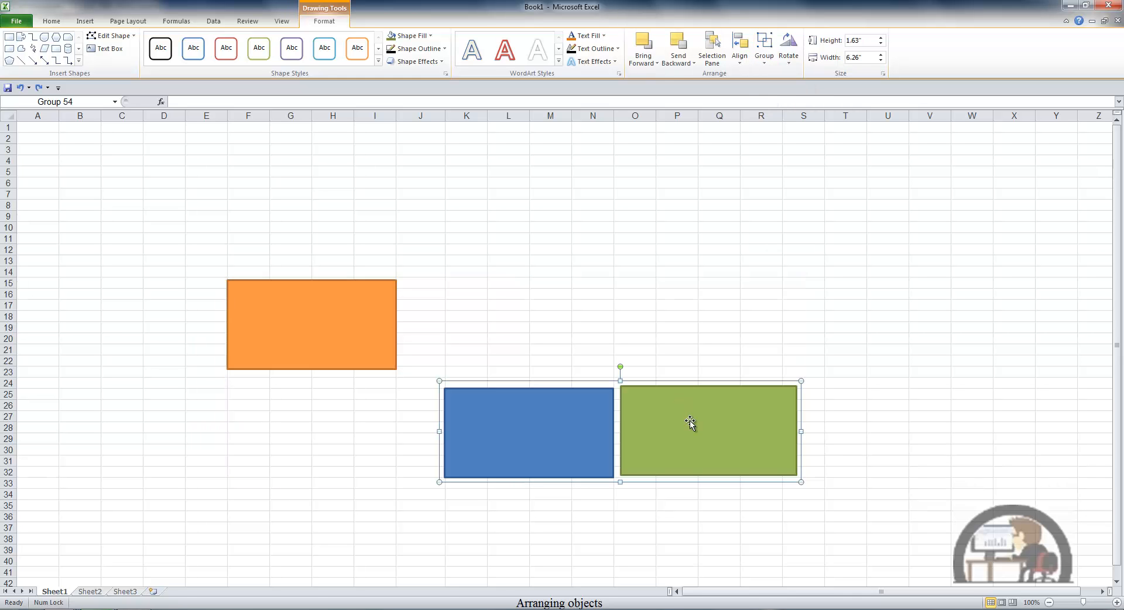
drag(689, 422, 720, 261)
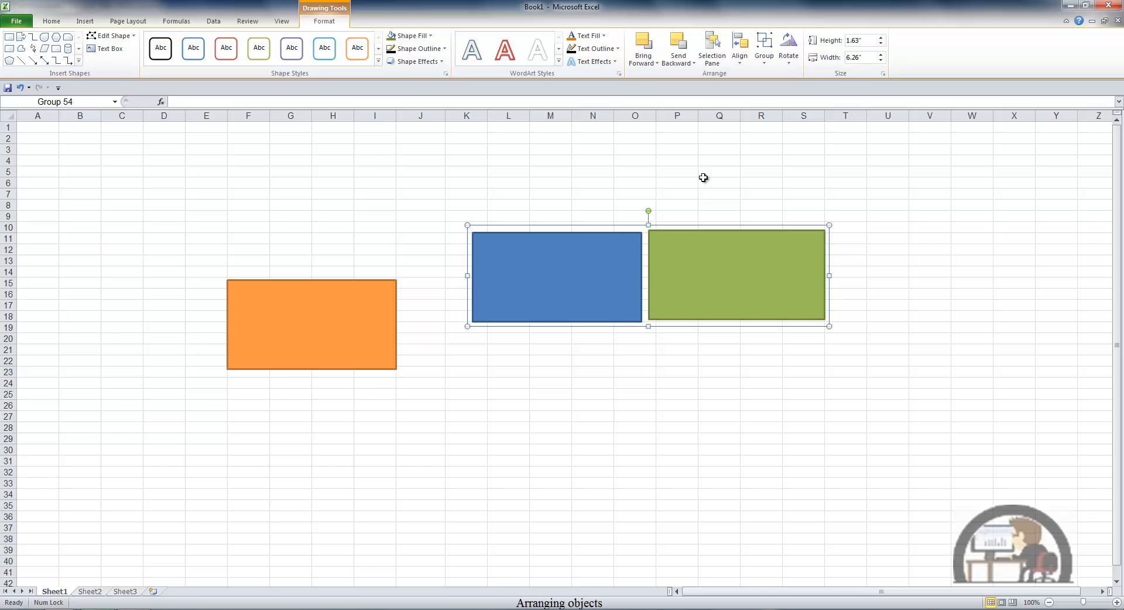
Review the size and rotation options for the orange rectangle, moving the dialog clear of the shapes, and close it without changes
click(373, 316)
click(790, 65)
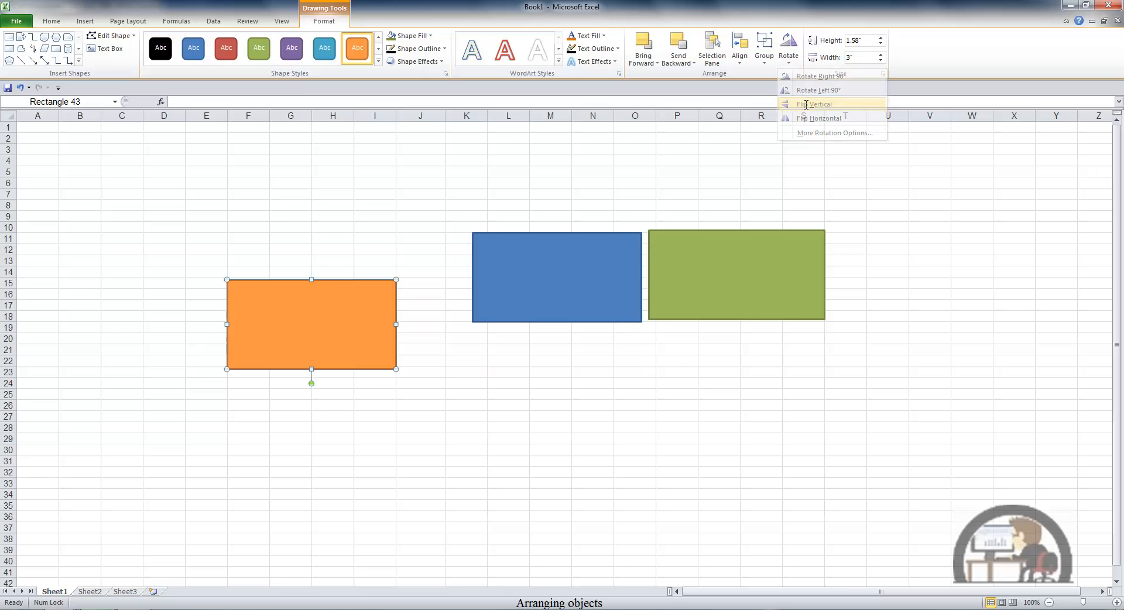
click(836, 136)
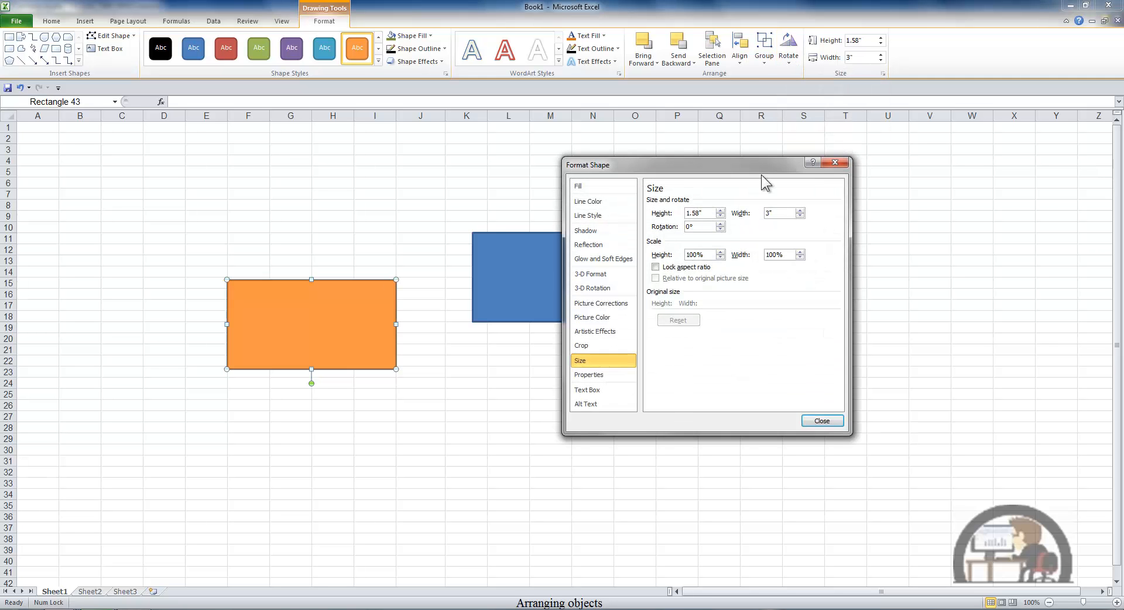
drag(761, 156, 923, 153)
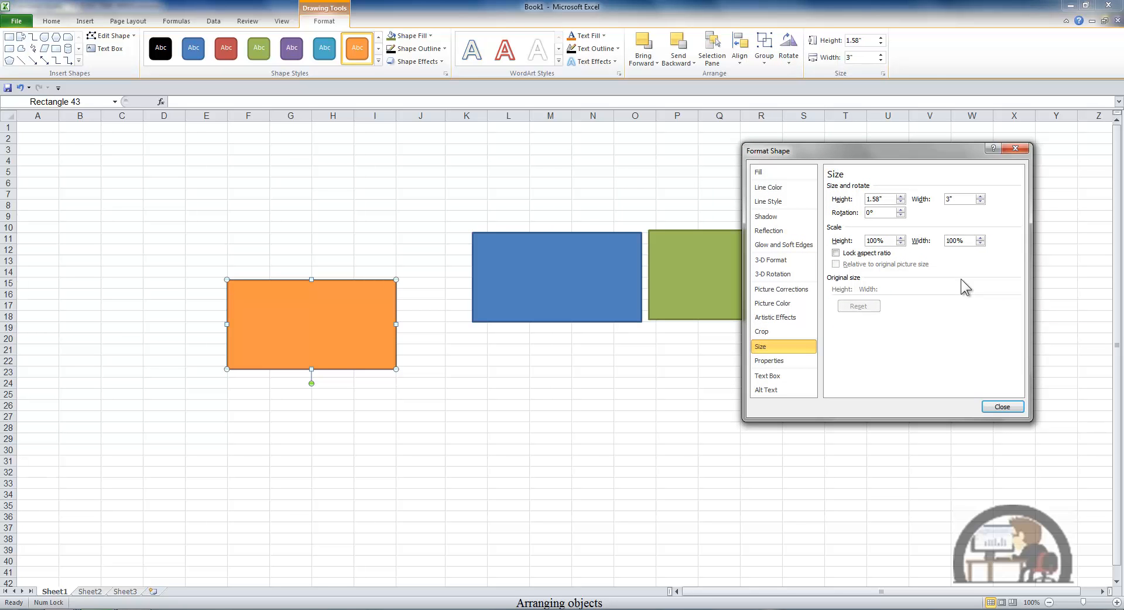
key(Escape)
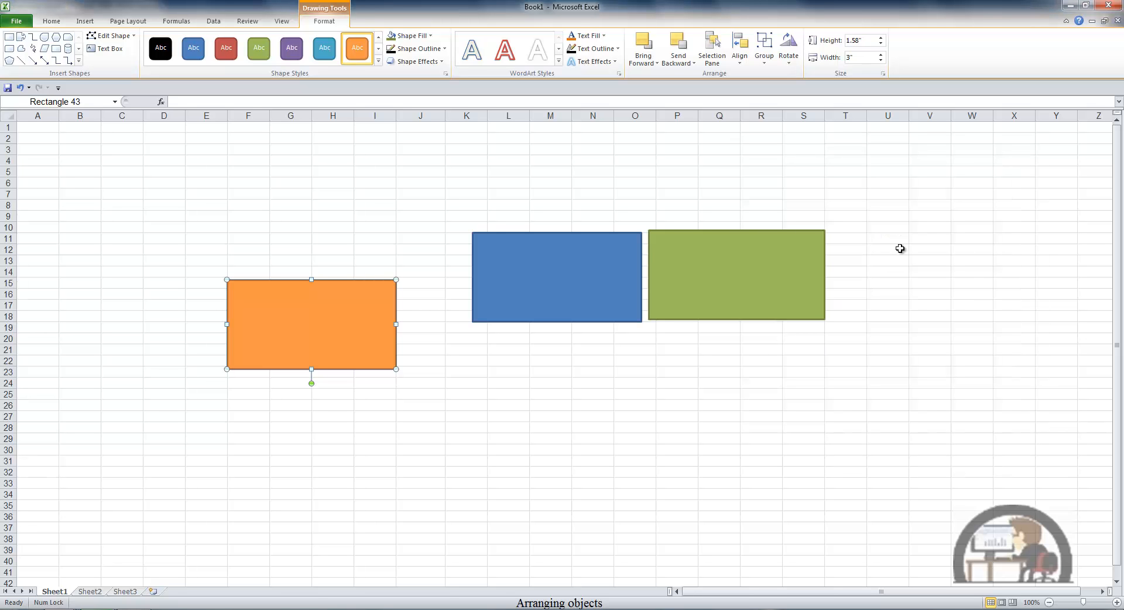